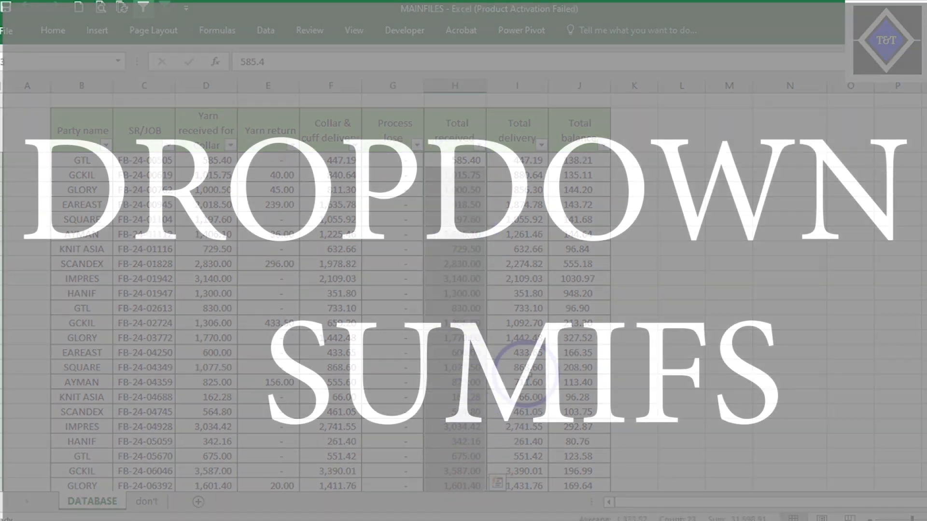
- Look through the yarn records on the DATABASE sheet down to the last row
scroll(531, 367, "down", 4)
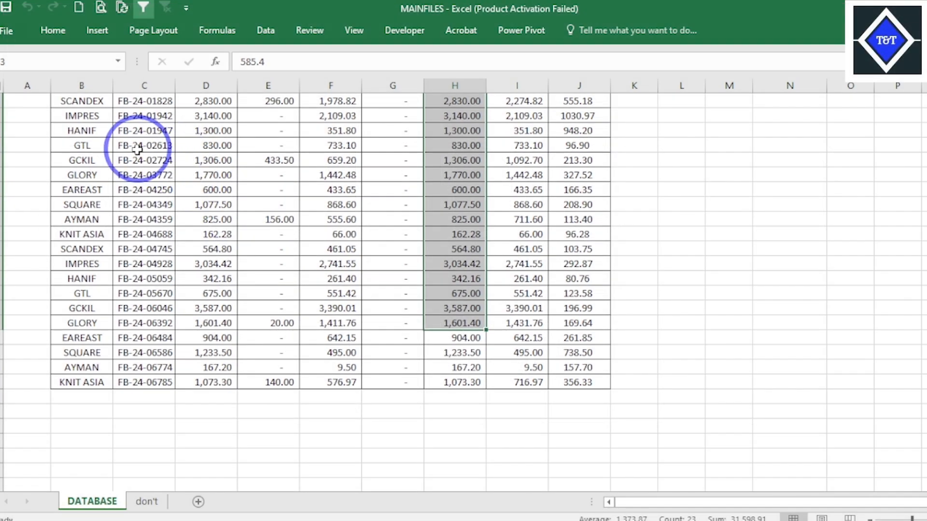
left_click_drag(145, 148, 582, 385)
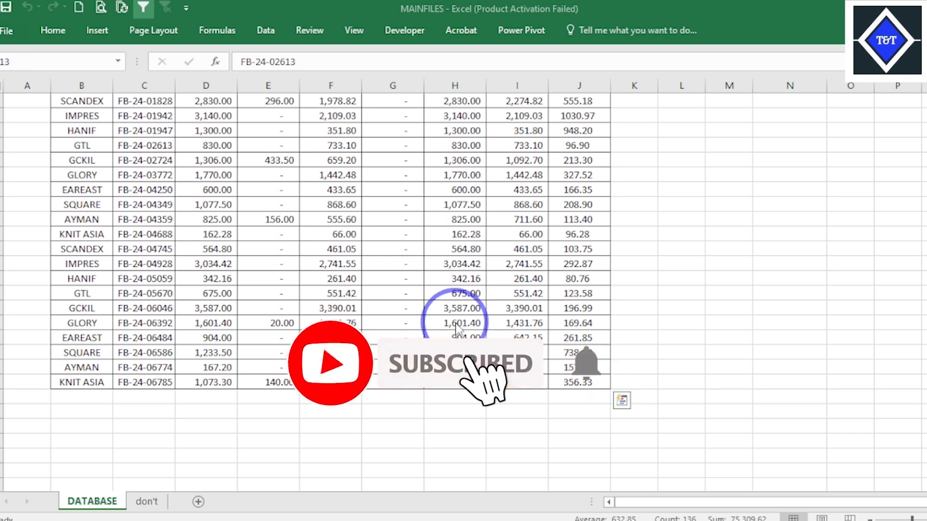
left_click(347, 270)
scroll(403, 291, "up", 4)
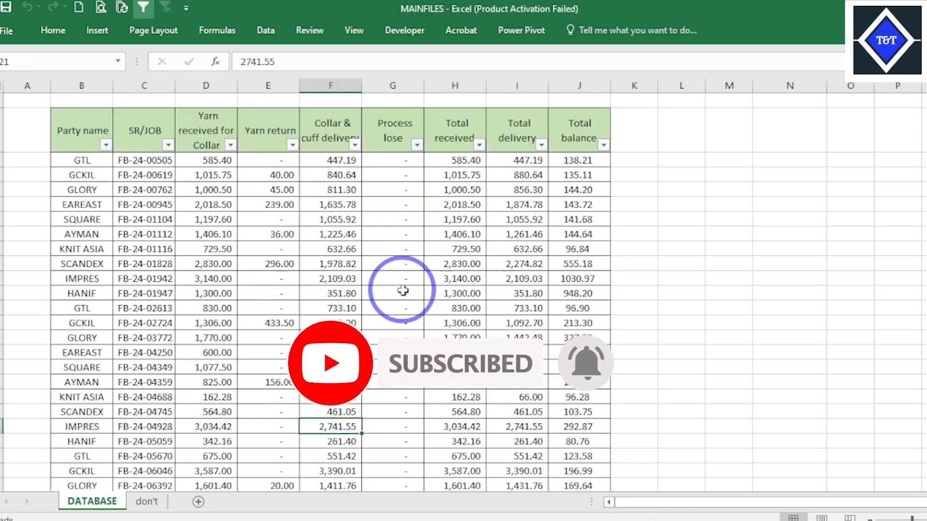
left_click(588, 520)
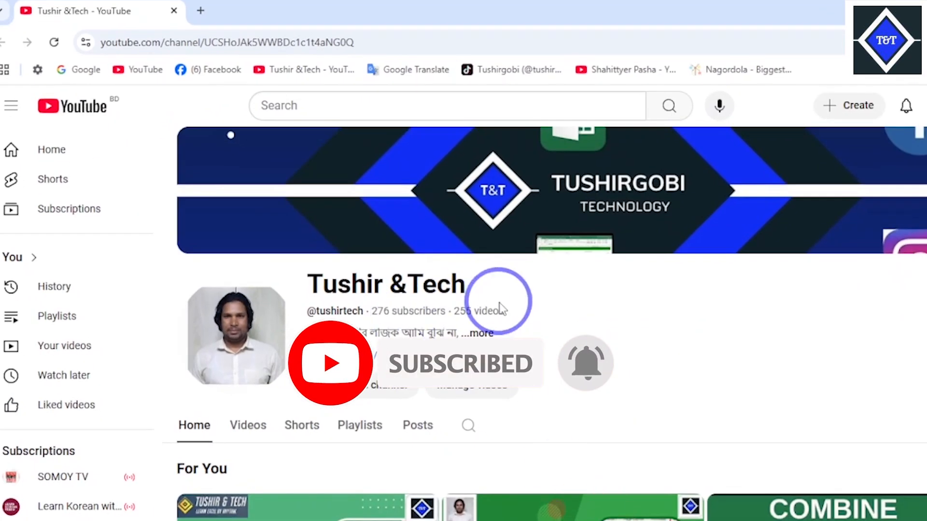
scroll(557, 360, "down", 2)
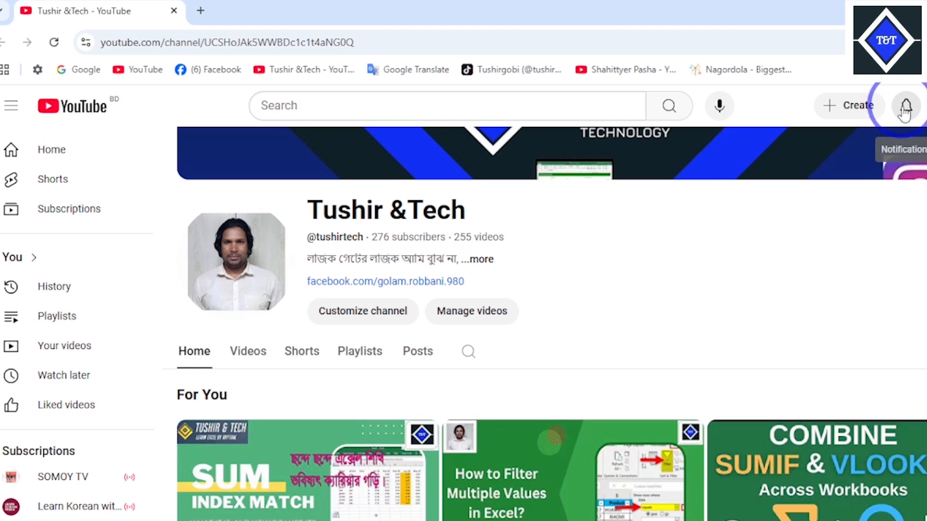
left_click(909, 11)
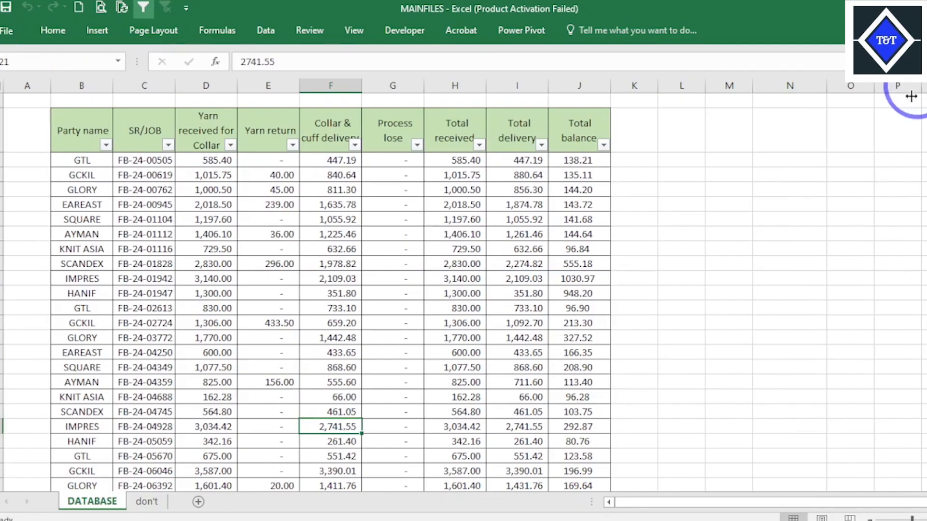
left_click(443, 353)
key("ctrl+n")
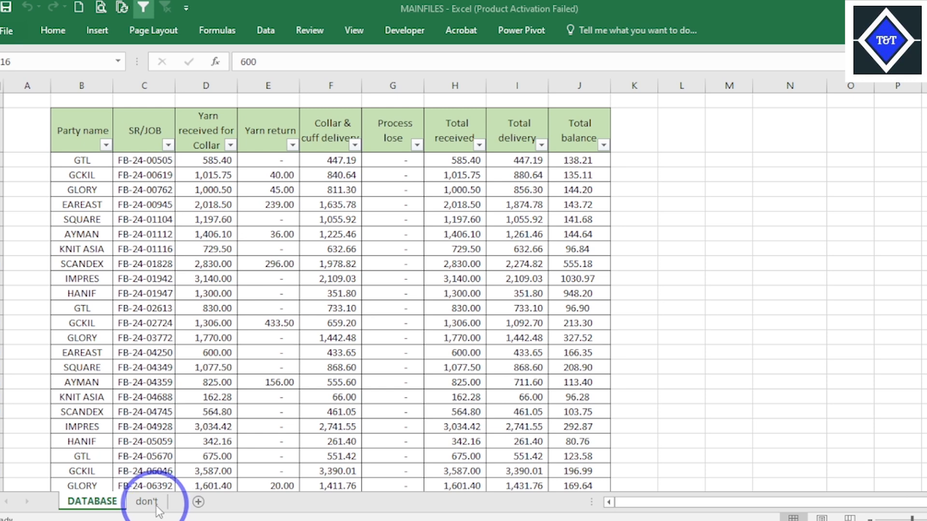
left_click(459, 313)
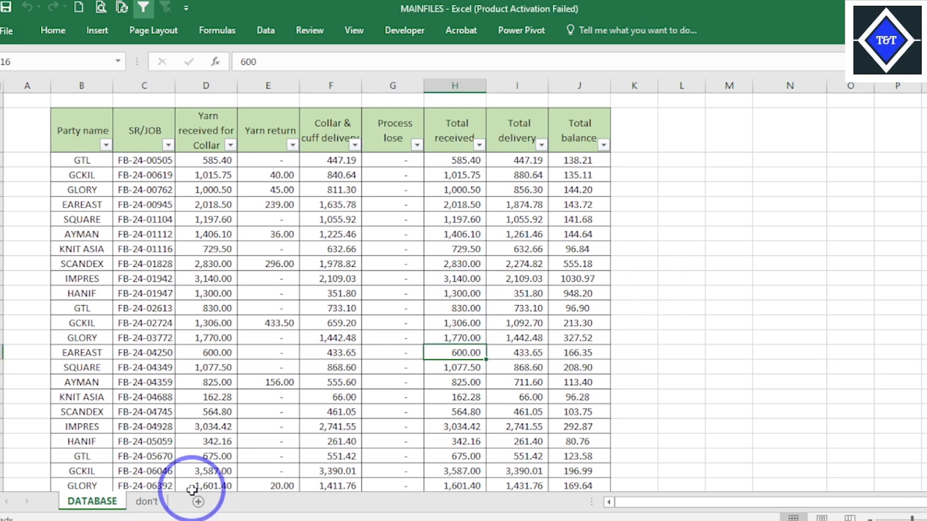
- Compare the Party name column on the DATABASE sheet with the list of party names on the don't sheet
left_click(147, 502)
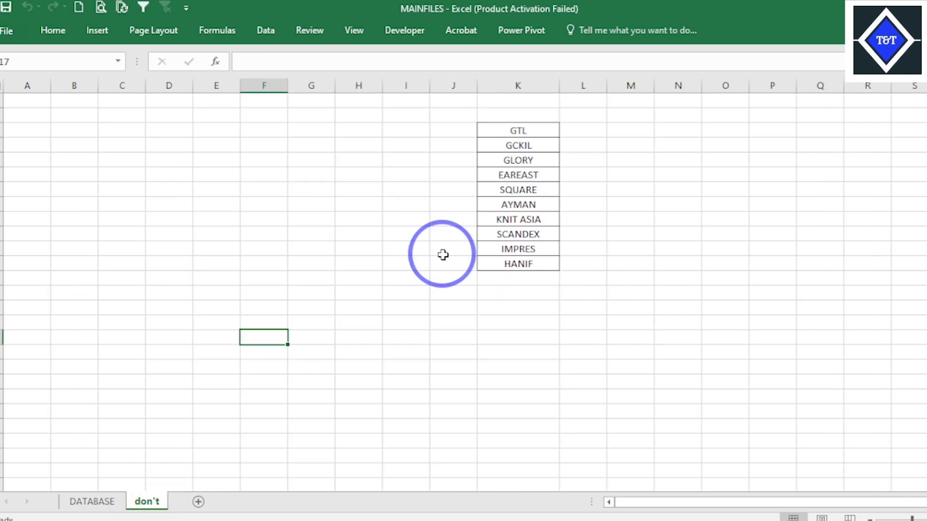
left_click(90, 501)
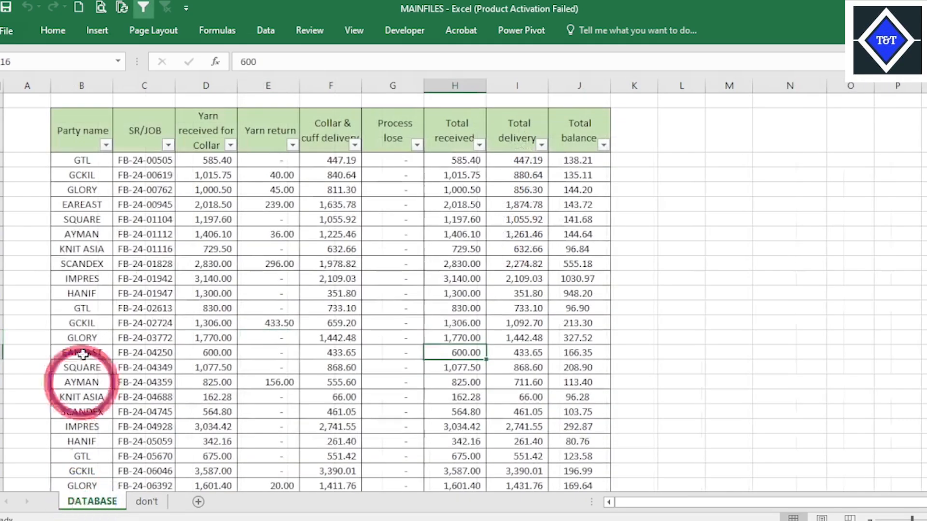
left_click_drag(75, 160, 74, 355)
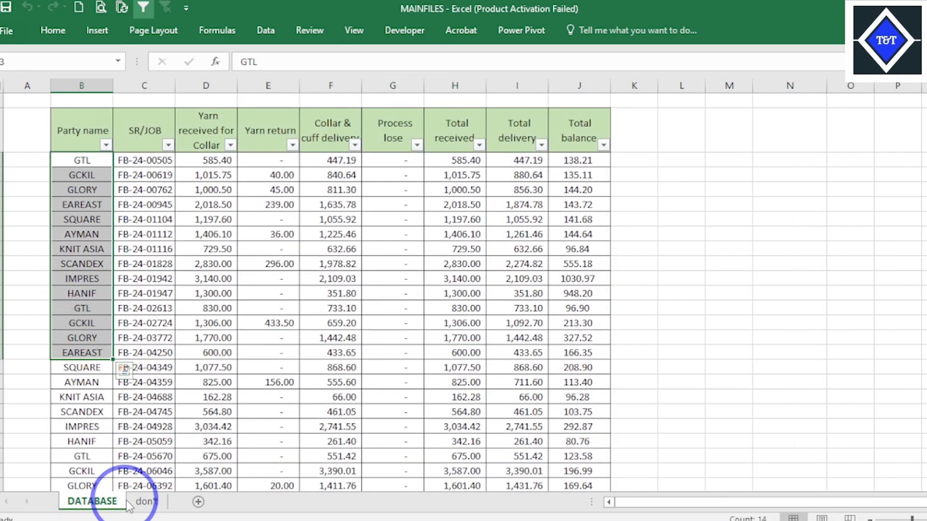
left_click(146, 505)
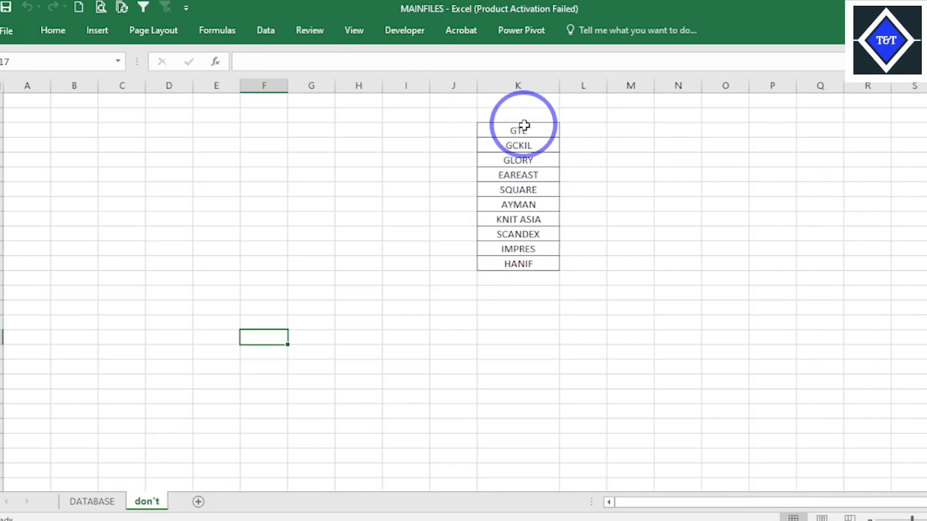
left_click_drag(524, 126, 526, 278)
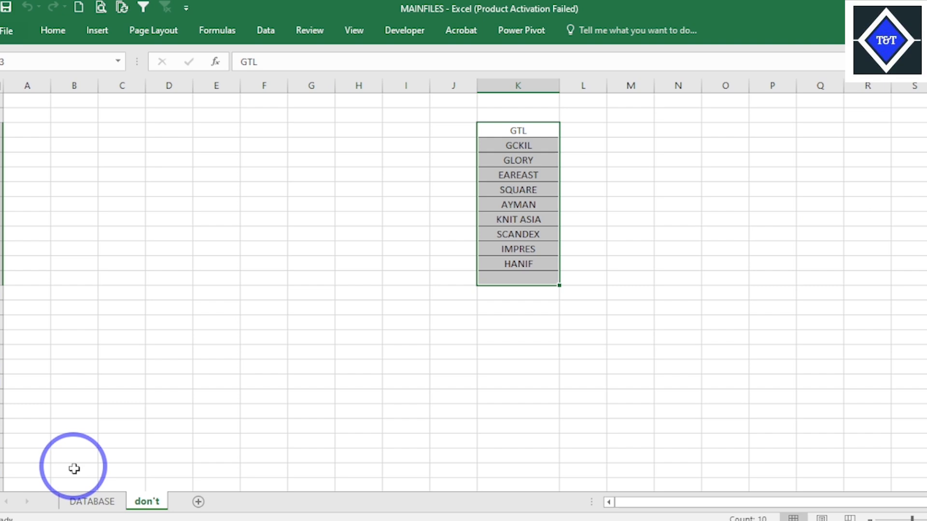
- Start a data validation rule for cell N2 on the DATABASE sheet that allows a List
left_click(82, 500)
left_click(774, 131)
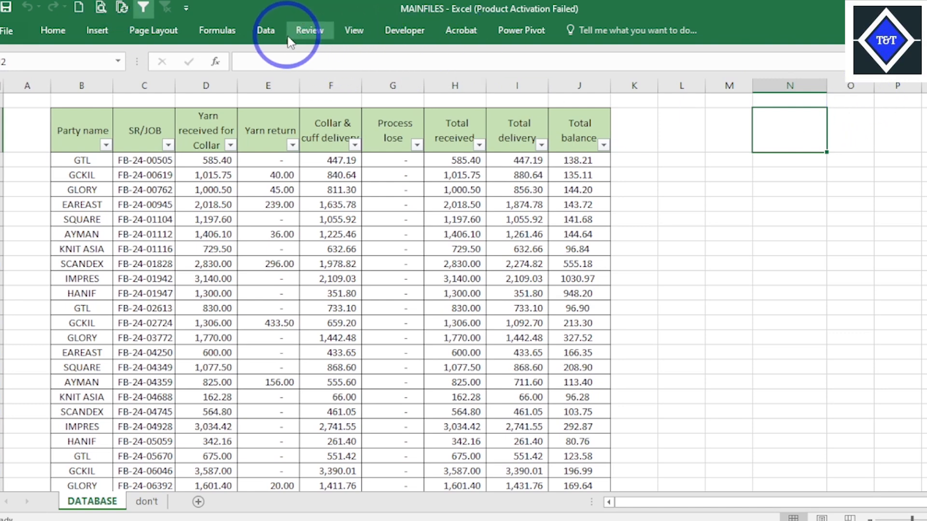
left_click(265, 33)
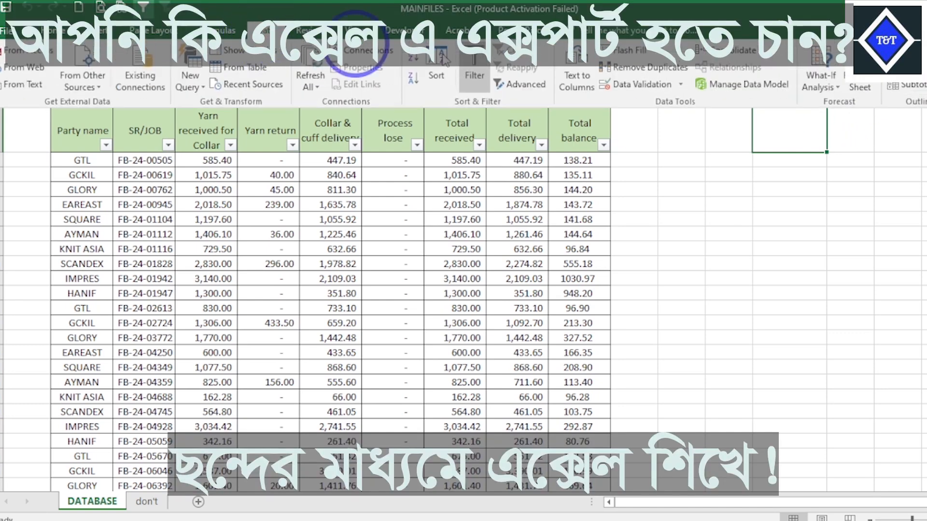
left_click(679, 85)
left_click(671, 102)
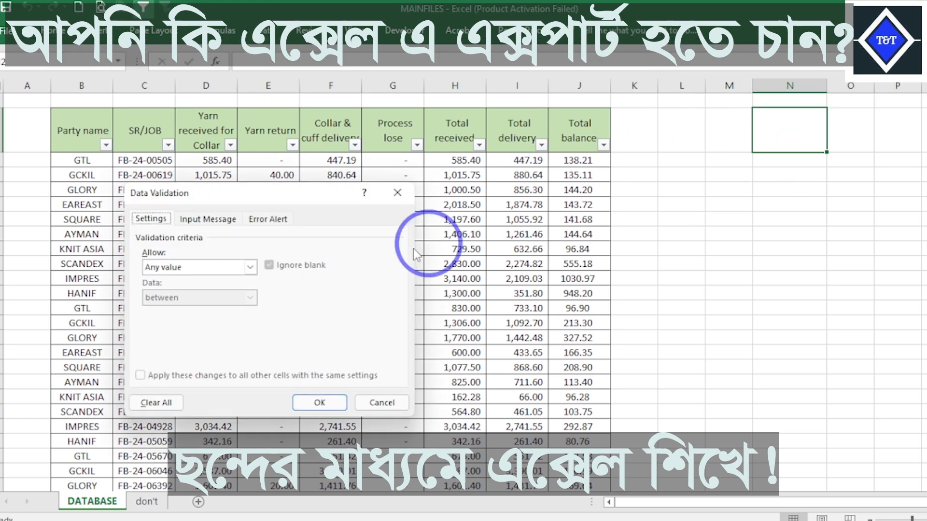
left_click(184, 273)
left_click(196, 305)
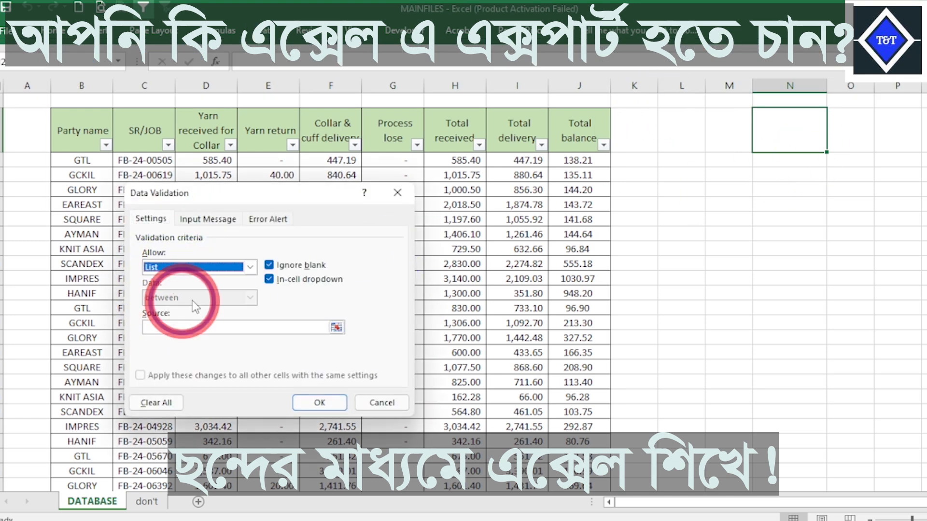
- Use the party names in K3:K12 of the don't sheet as the list source and apply the validation
left_click(337, 328)
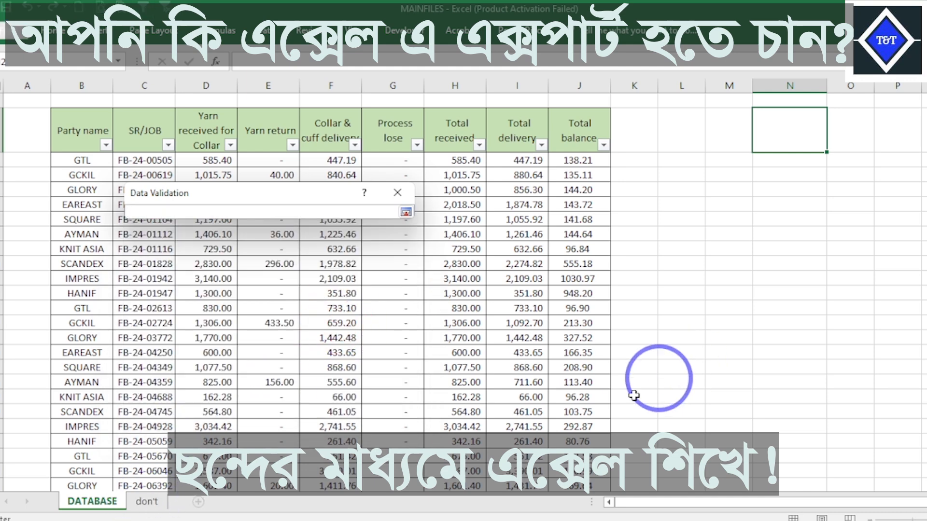
left_click(144, 504)
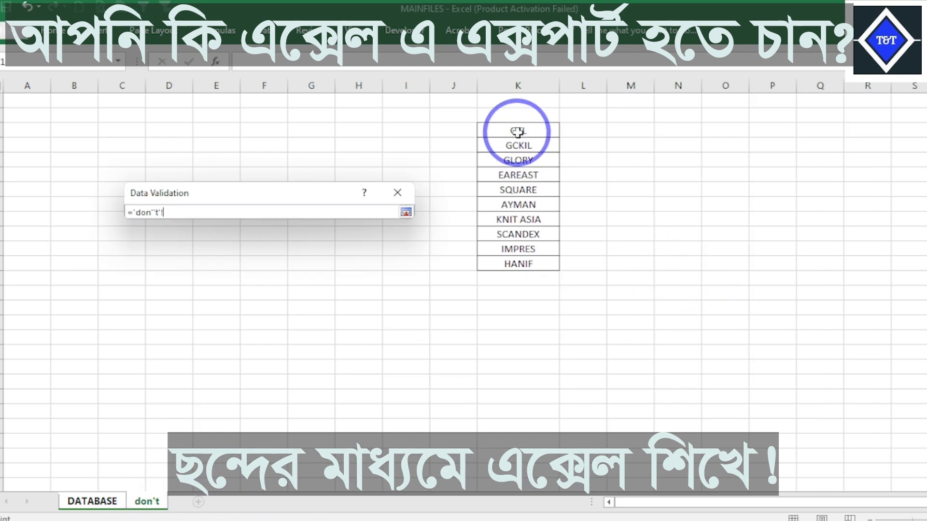
left_click_drag(514, 133, 524, 264)
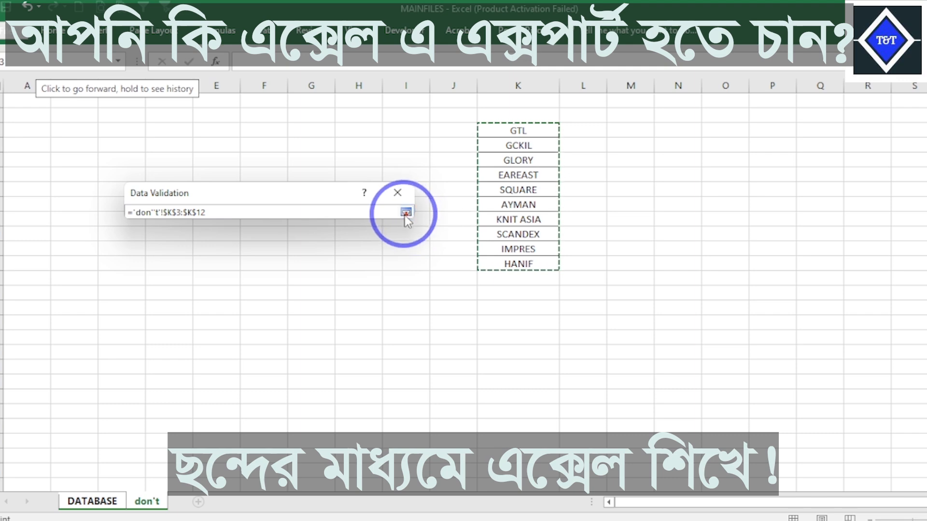
left_click(405, 213)
left_click(319, 403)
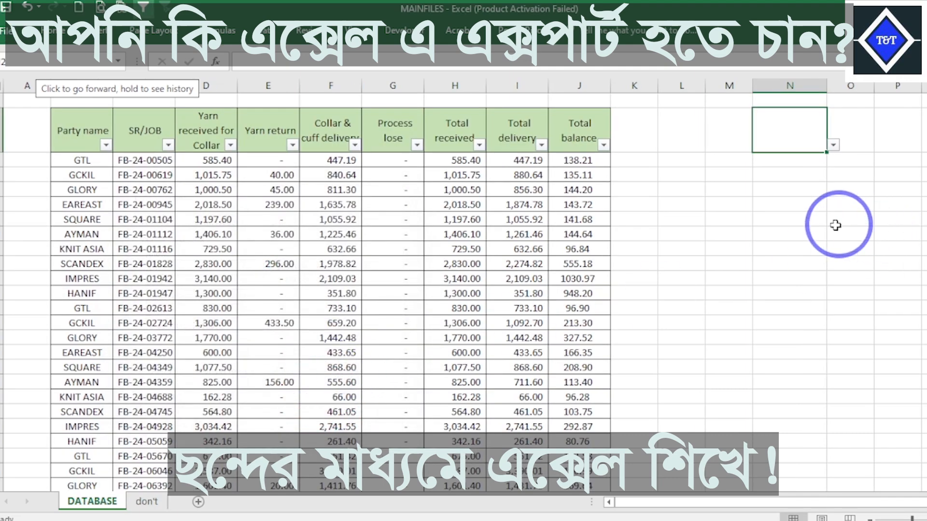
- Choose GCKIL from the party dropdown in cell N2
left_click(822, 221)
left_click(809, 137)
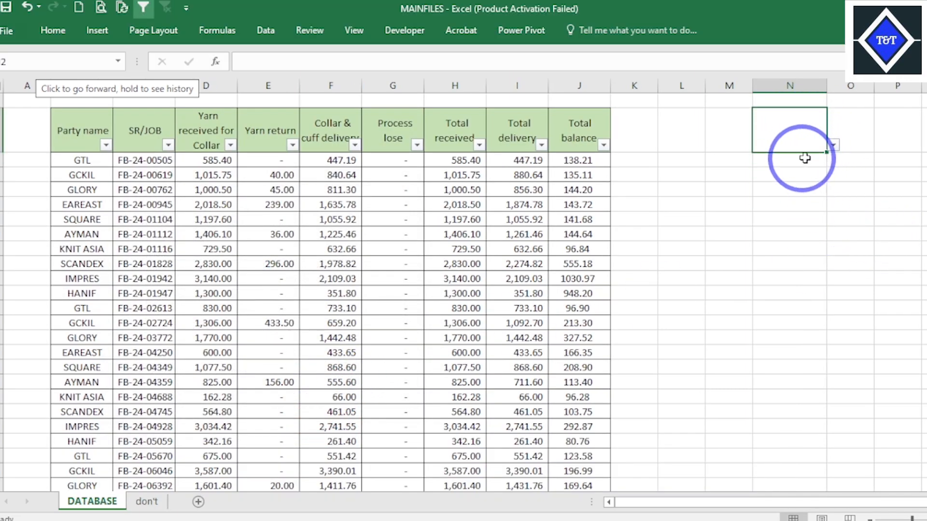
left_click(834, 145)
left_click(789, 169)
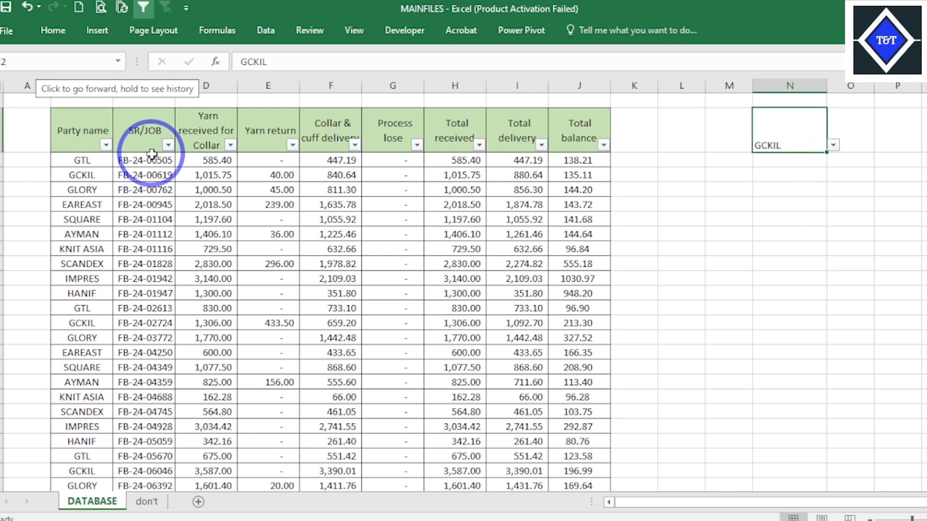
left_click(215, 190)
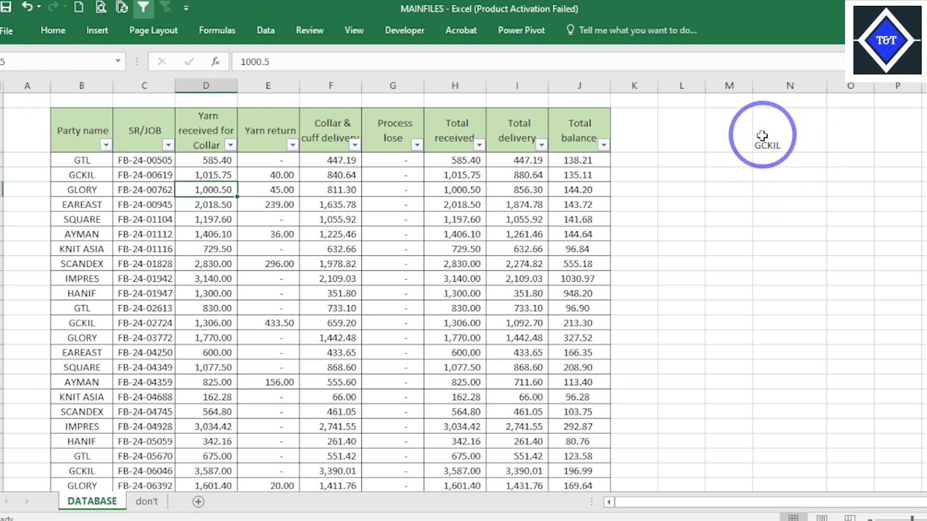
- Fill cells N2:O2 with orange and apply All Borders to them
left_click_drag(778, 136, 849, 139)
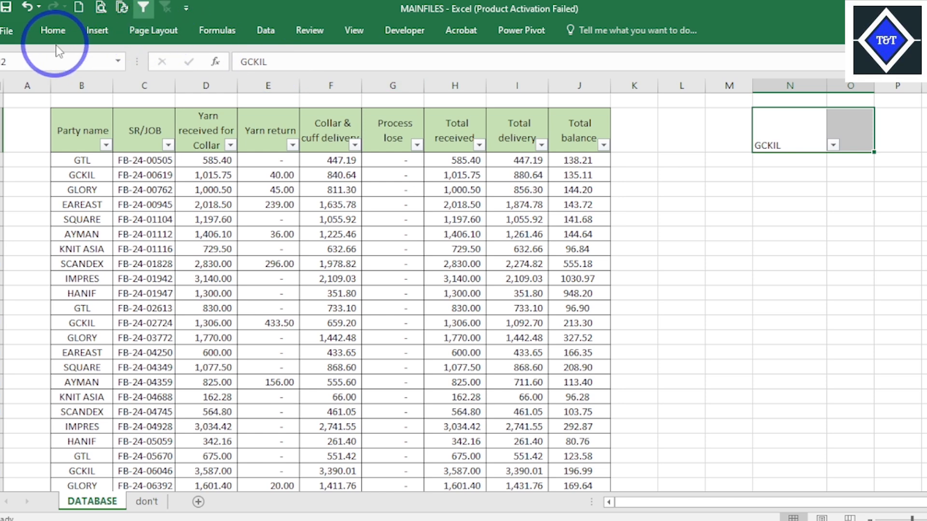
left_click(53, 30)
left_click(210, 79)
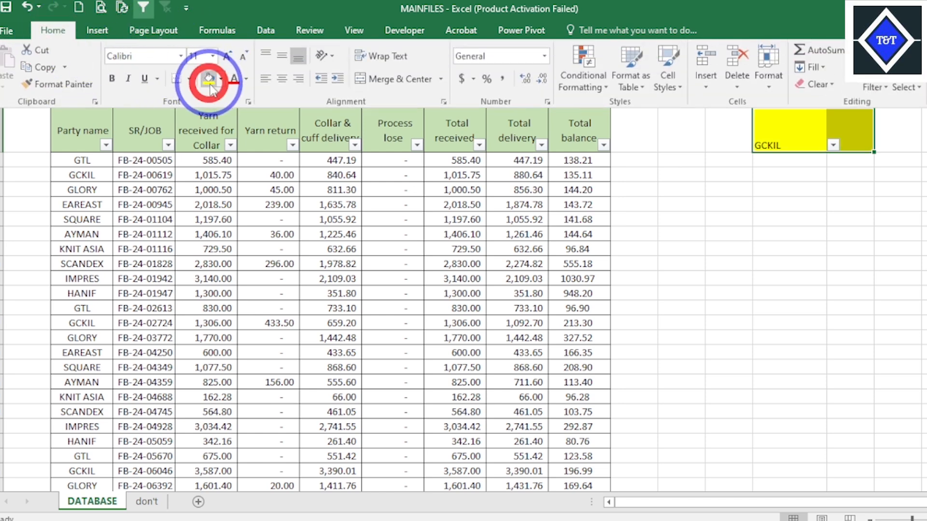
left_click(220, 80)
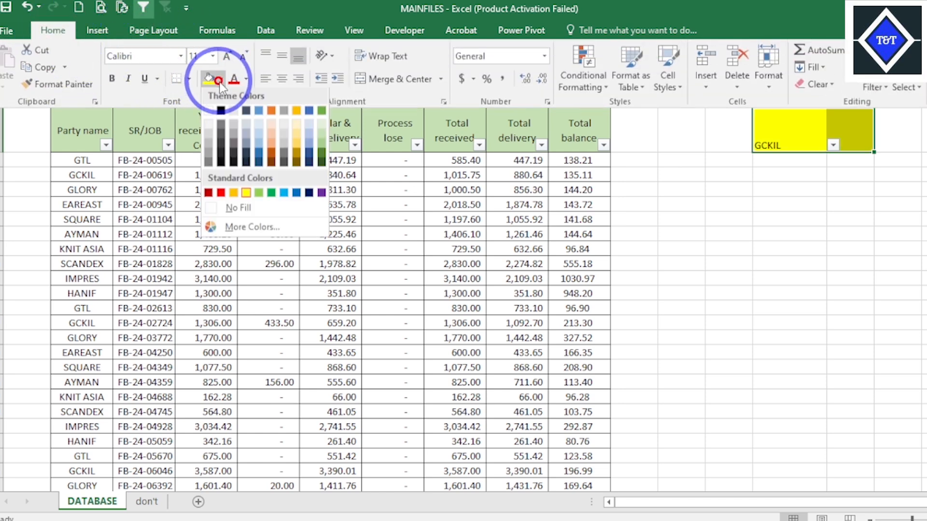
left_click(271, 114)
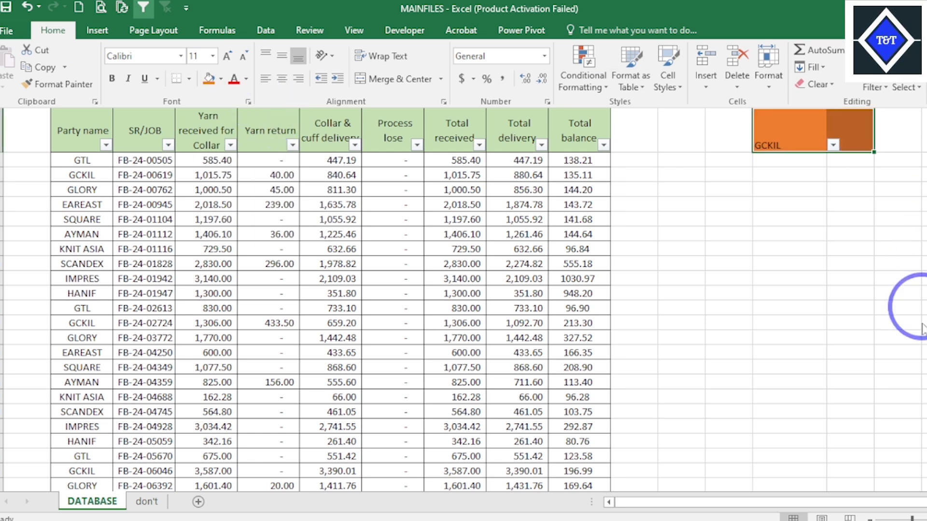
left_click(188, 79)
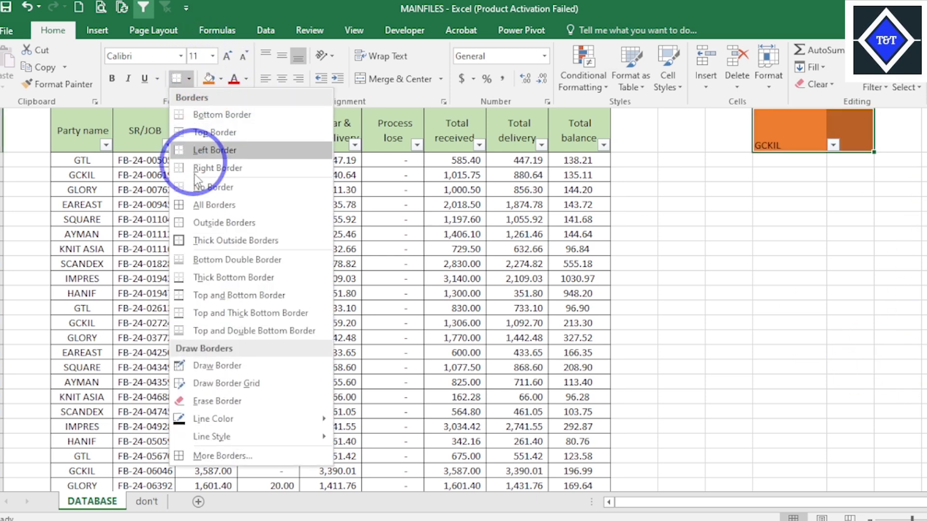
left_click(211, 205)
key("ctrl+F1")
- Widen column O to about one and a half times the width of column N
scroll(805, 508, "right", 1)
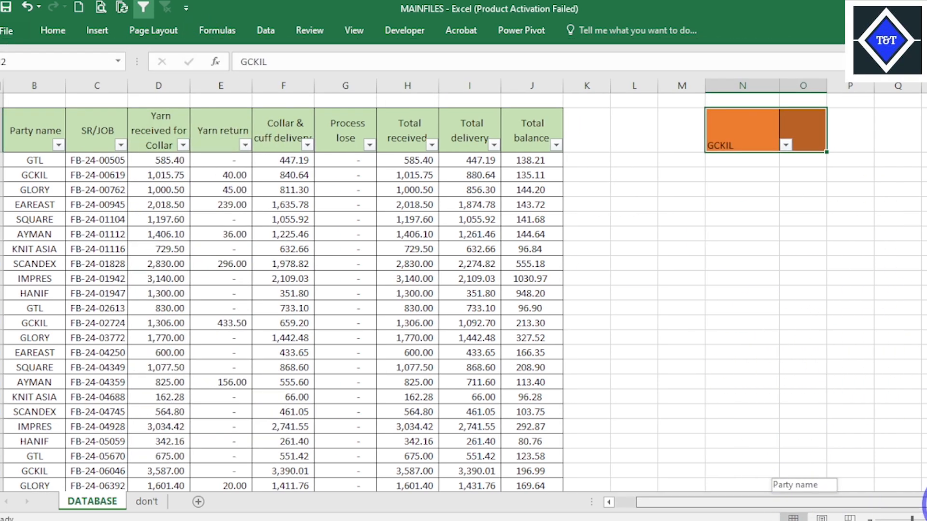
scroll(805, 508, "right", 2)
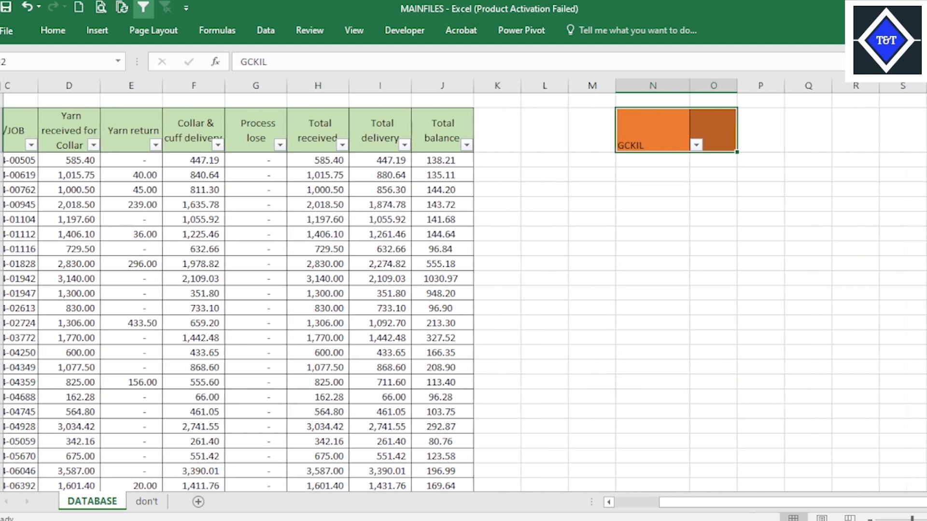
left_click_drag(703, 83, 770, 94)
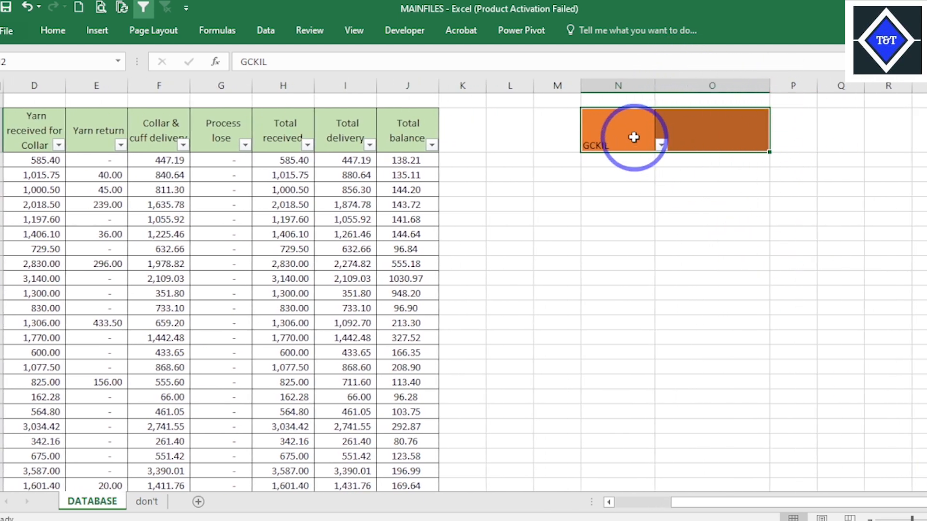
- Center the contents of N2:O2 horizontally and align them to the middle vertically
left_click(54, 31)
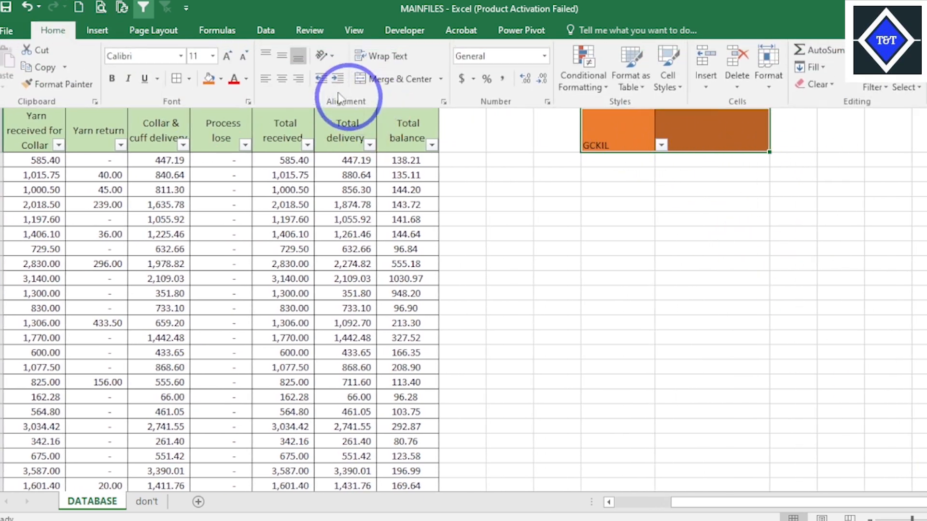
left_click(282, 78)
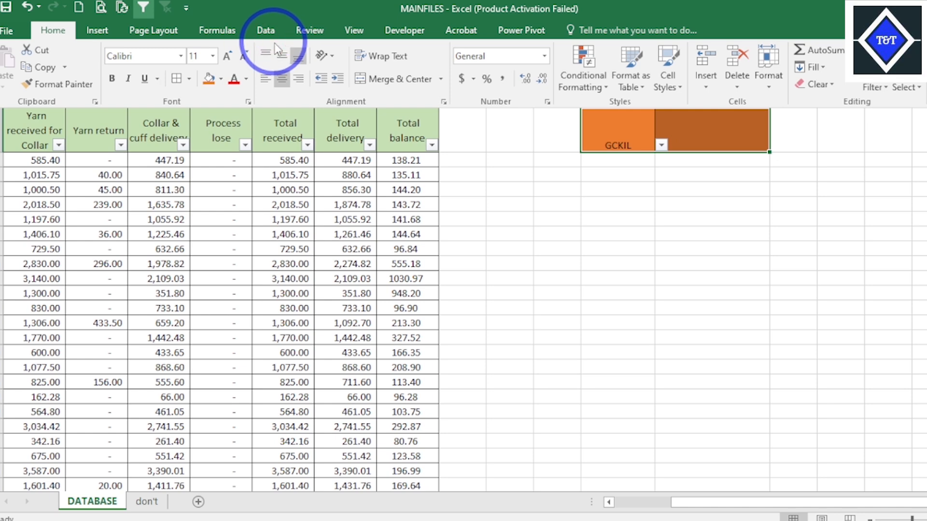
left_click(282, 62)
left_click(765, 224)
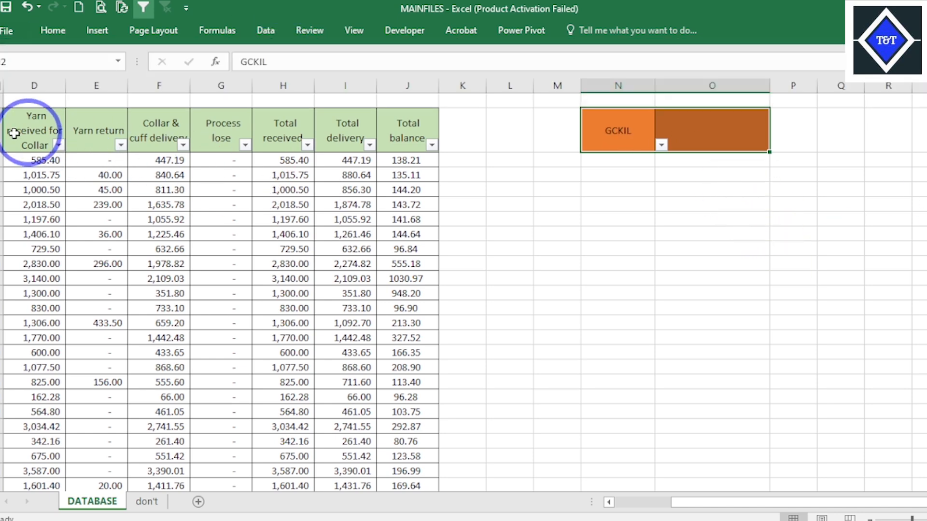
- Increase the height of row 1 slightly above the yarn database headers
left_click_drag(5, 108, 5, 118)
left_click(689, 287)
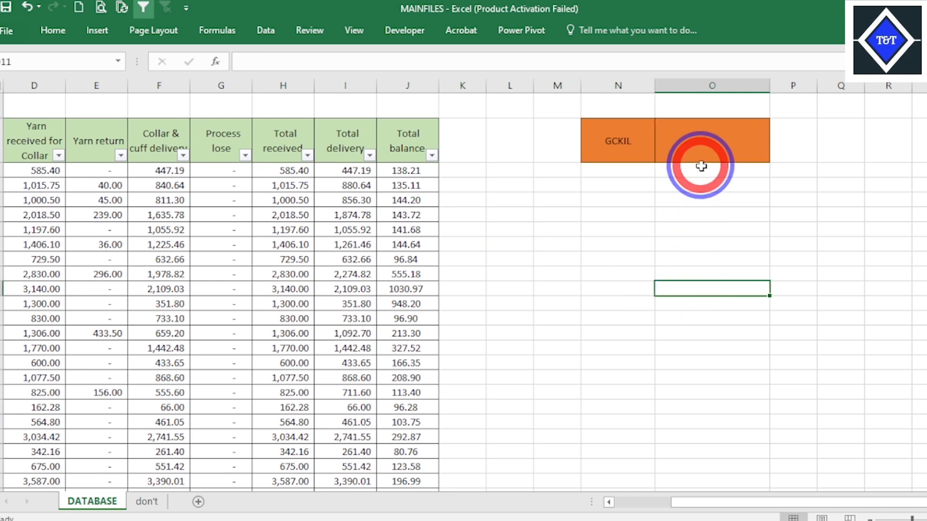
left_click(695, 150)
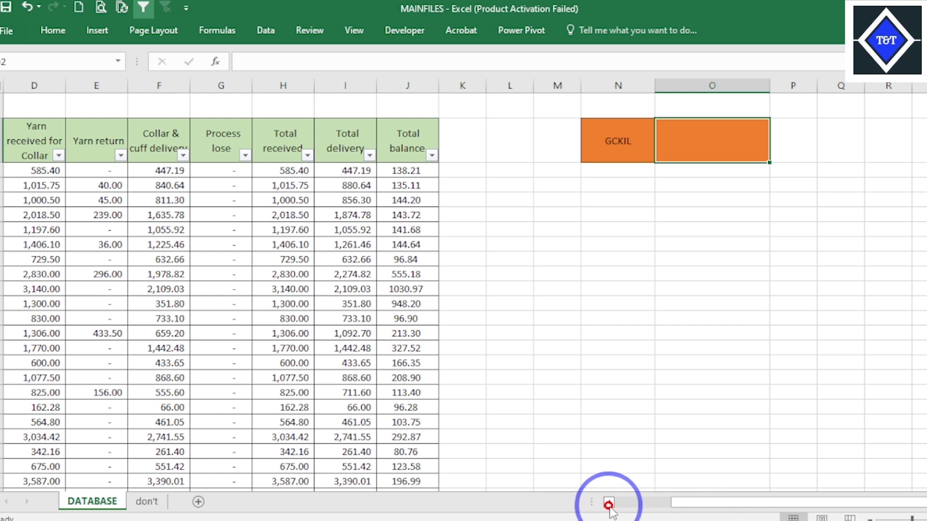
- Hide the empty columns K and L beside the yarn database
mouse_move(609, 507)
left_mouse_down()
mouse_move(628, 499)
mouse_move(612, 497)
left_mouse_up()
left_click(766, 294)
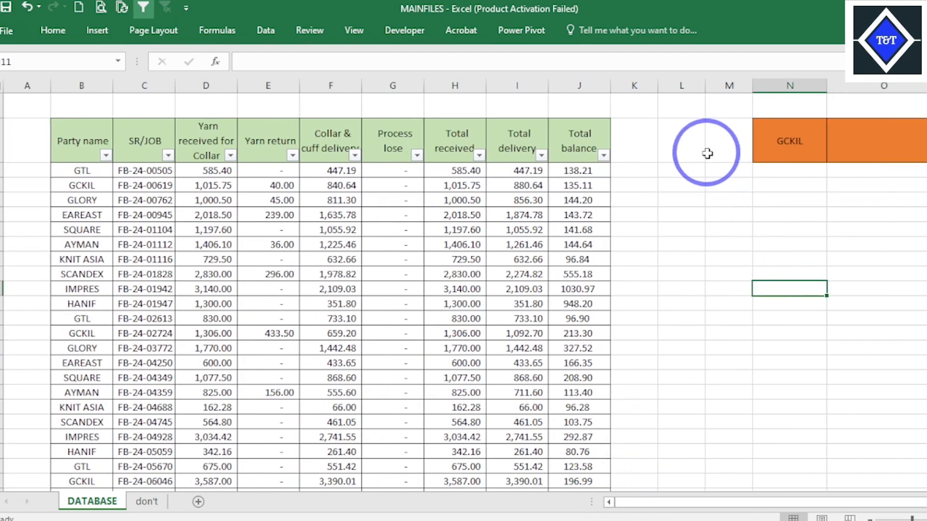
left_click_drag(646, 86, 669, 85)
right_click(678, 86)
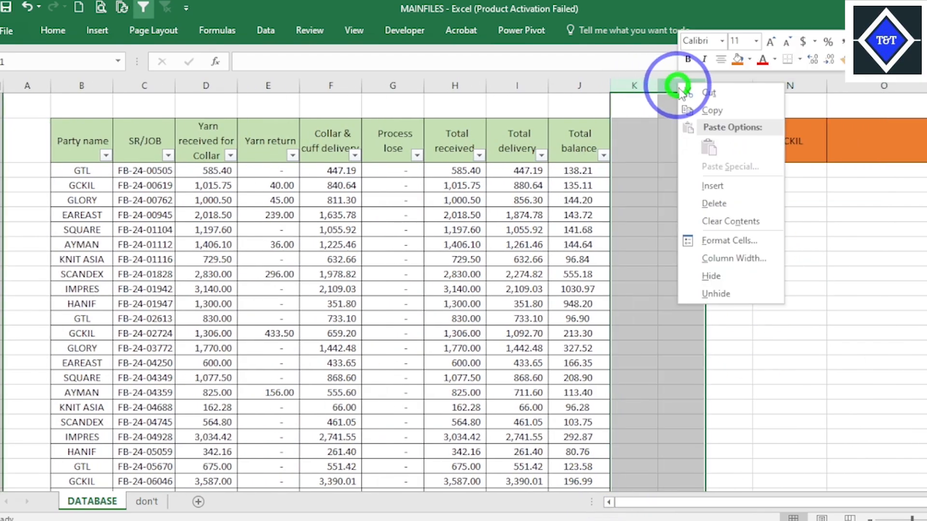
left_click(712, 276)
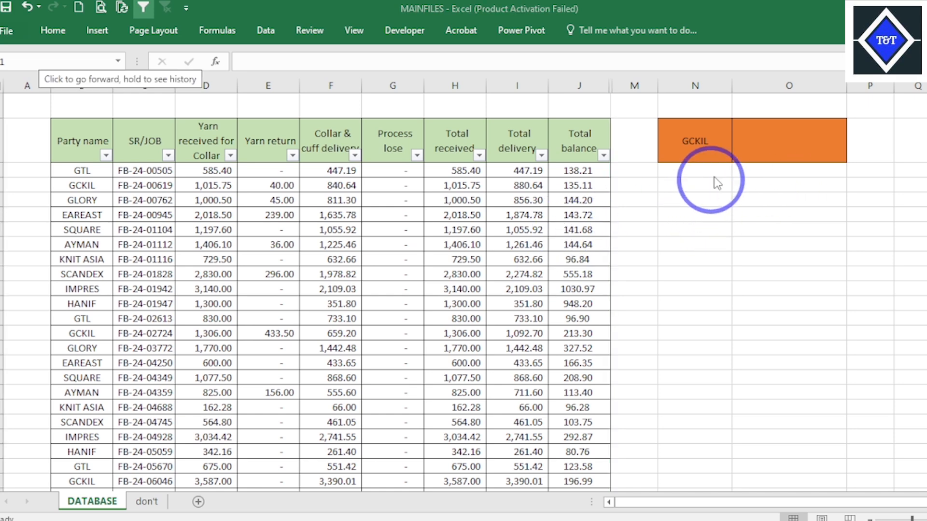
- Insert a column before column O and open the party list in the new cell O2
left_click(805, 144)
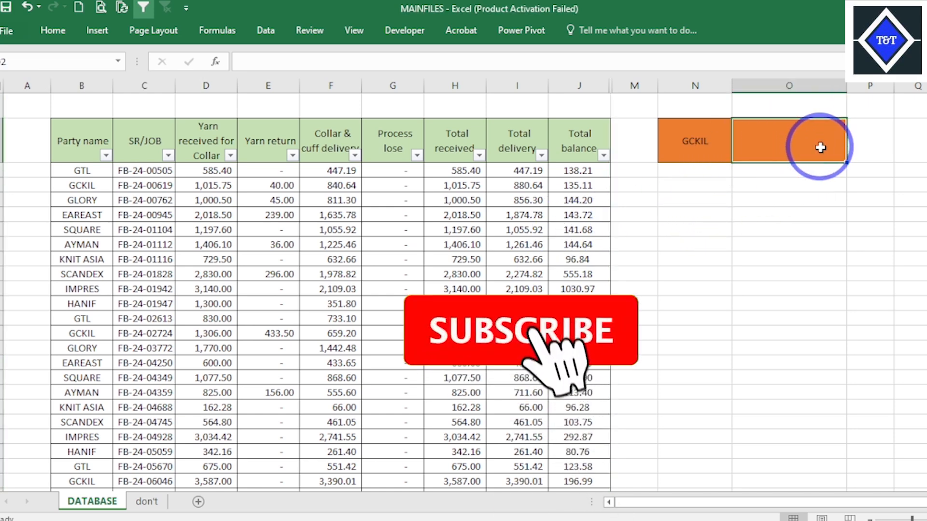
left_click(791, 83)
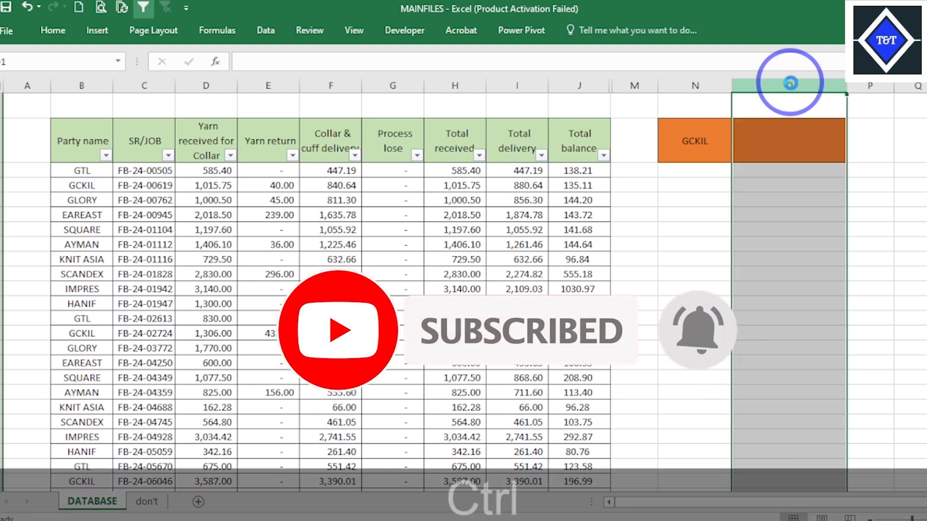
key("ctrl+KP_Add")
left_click(855, 159)
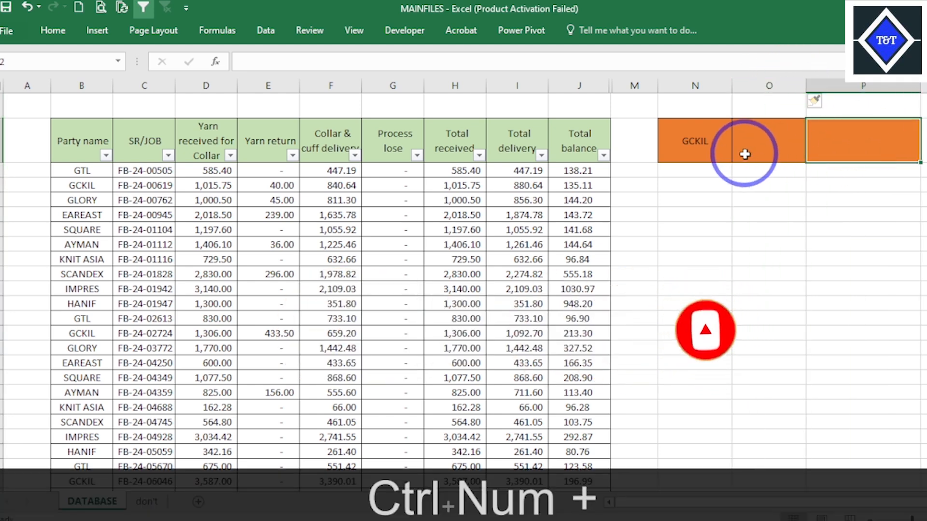
left_click(760, 146)
left_click(813, 155)
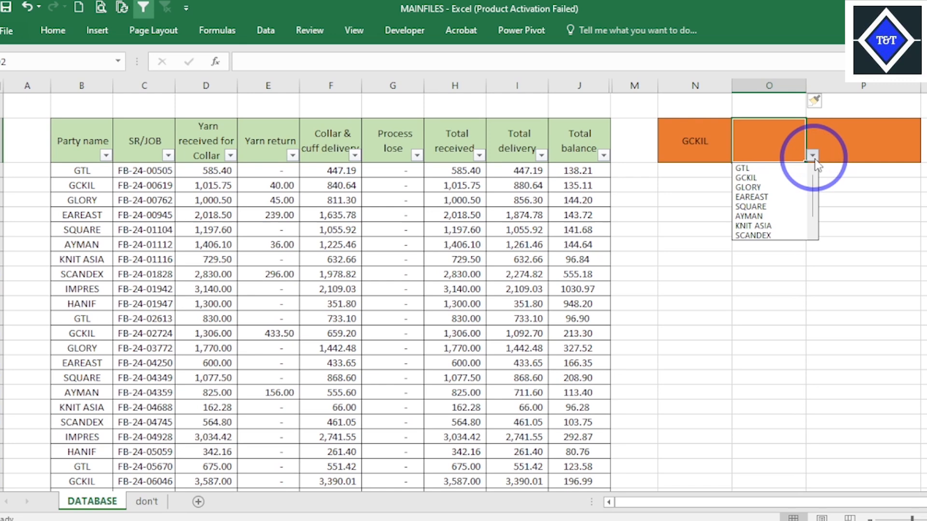
- Delete the newly inserted column O
left_click(684, 139)
left_click(782, 143)
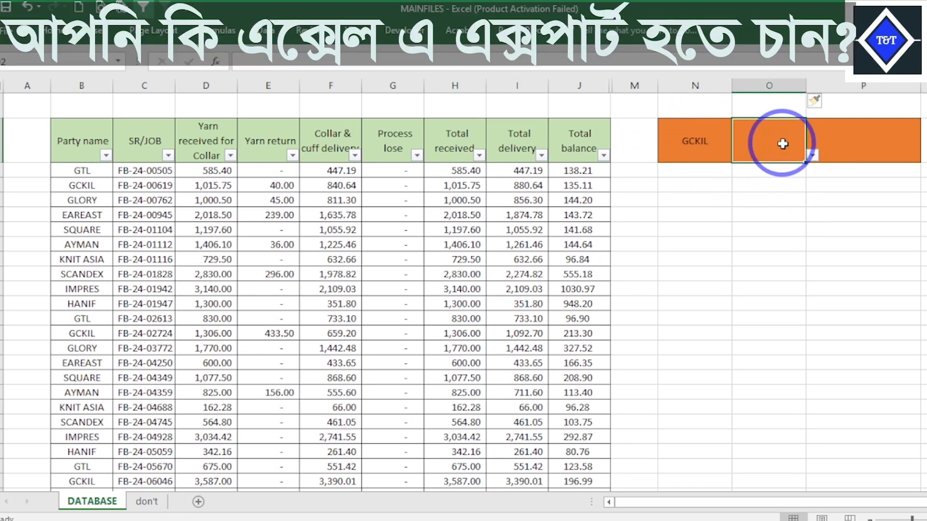
left_click(778, 86)
key("ctrl+KP_Subtract")
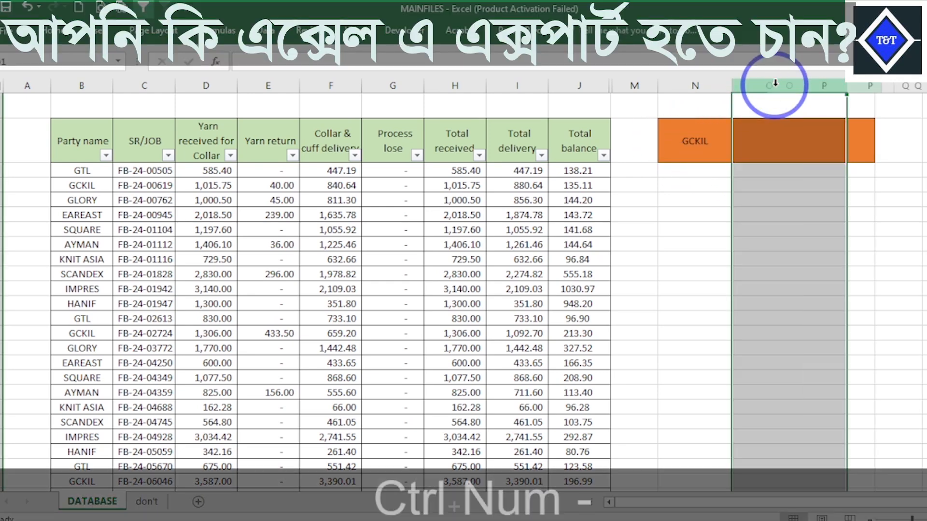
- Apply borders to cells O2:P2 and fill cell P2 with the same orange
left_click_drag(831, 136, 867, 141)
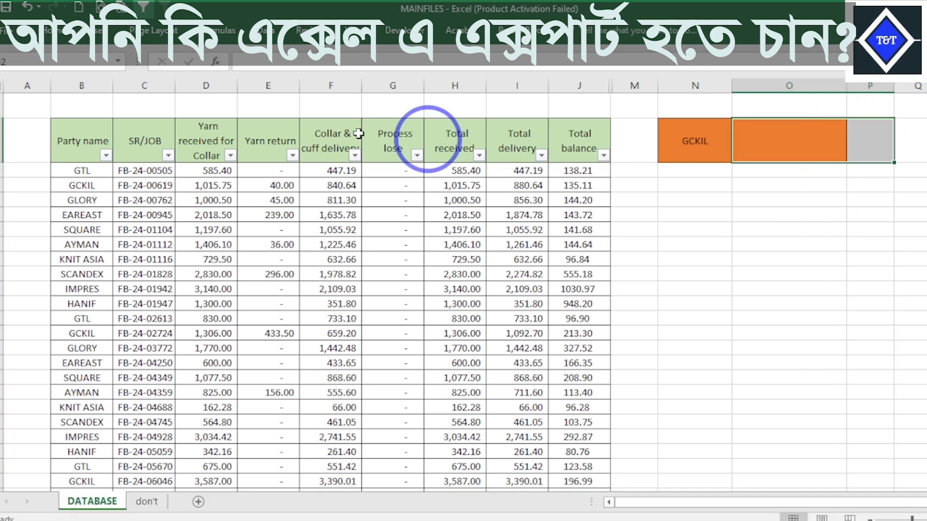
left_click(56, 32)
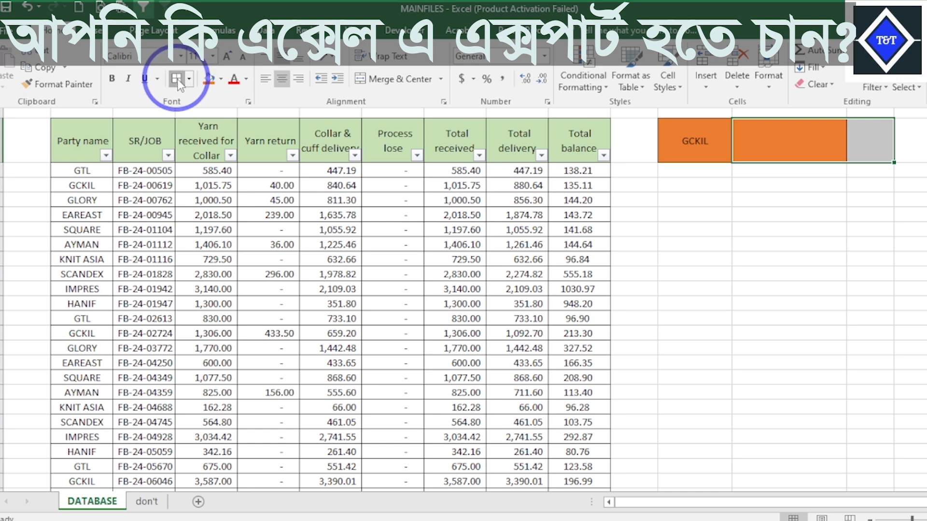
left_click(178, 83)
left_click(854, 150)
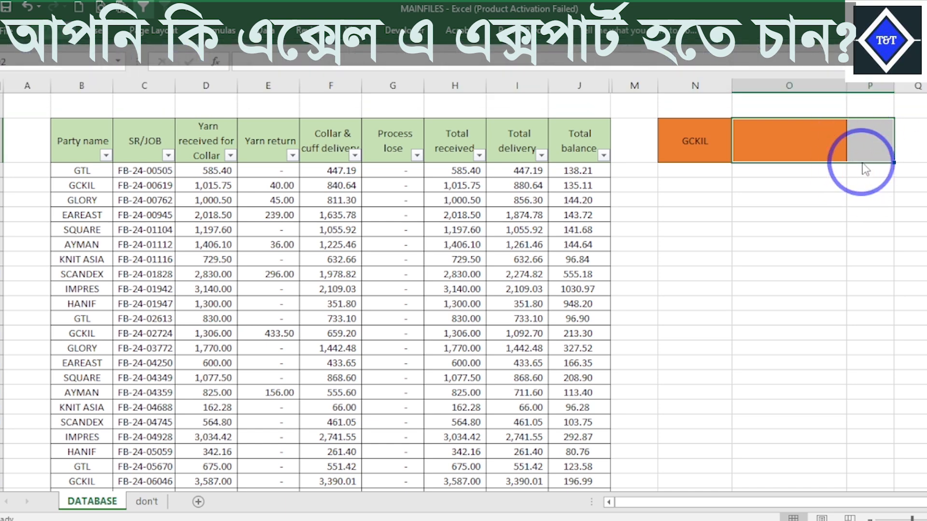
left_click(48, 31)
left_click(208, 79)
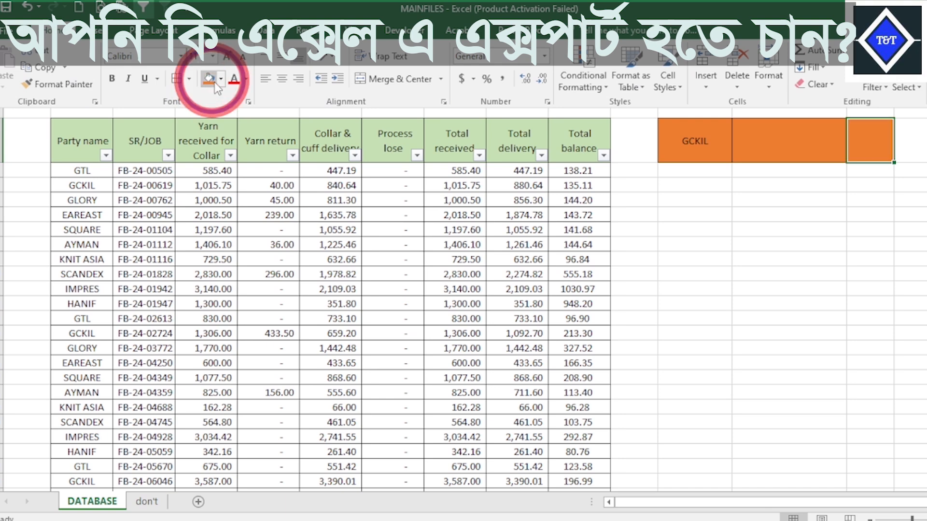
left_click(854, 151)
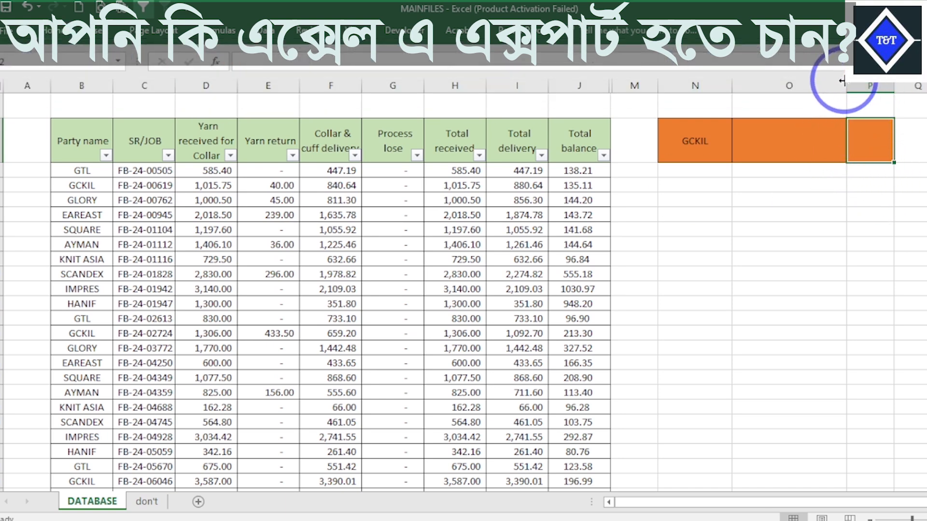
- Resize columns N to P so that N is narrow, O slightly wider and P by far the widest
left_click_drag(842, 81, 905, 48)
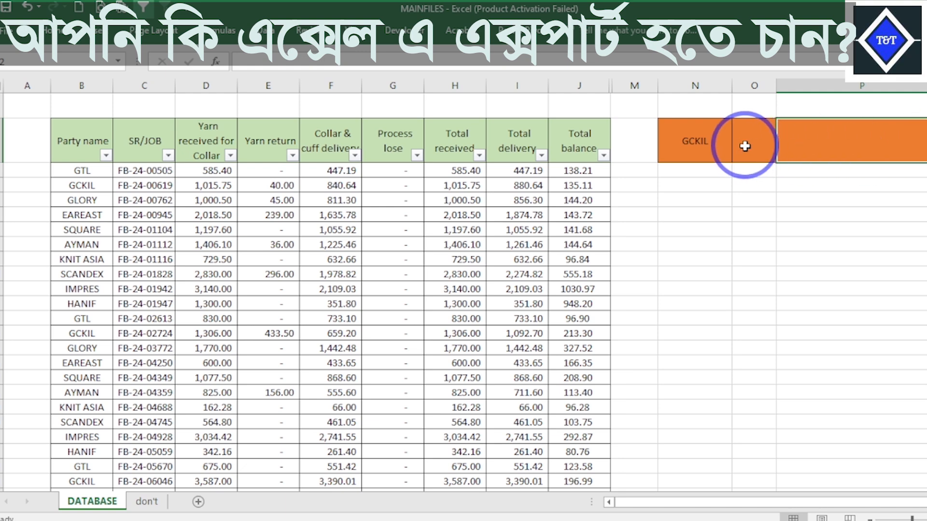
left_click_drag(729, 86, 770, 87)
left_click(729, 125)
- Copy the SR/JOB number FB-24-01828 from cell C10 into cell O2 and end the copy mode
left_click(144, 275)
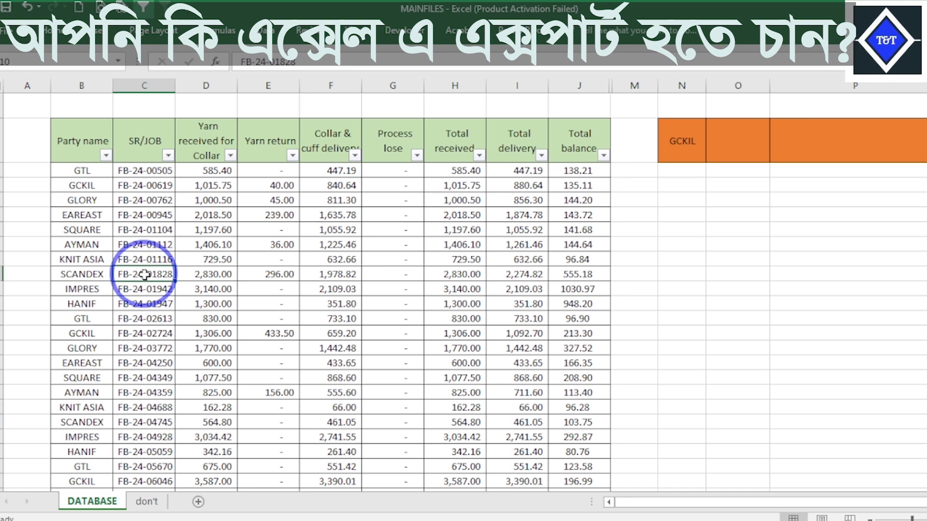
right_click(144, 274)
left_click(128, 237)
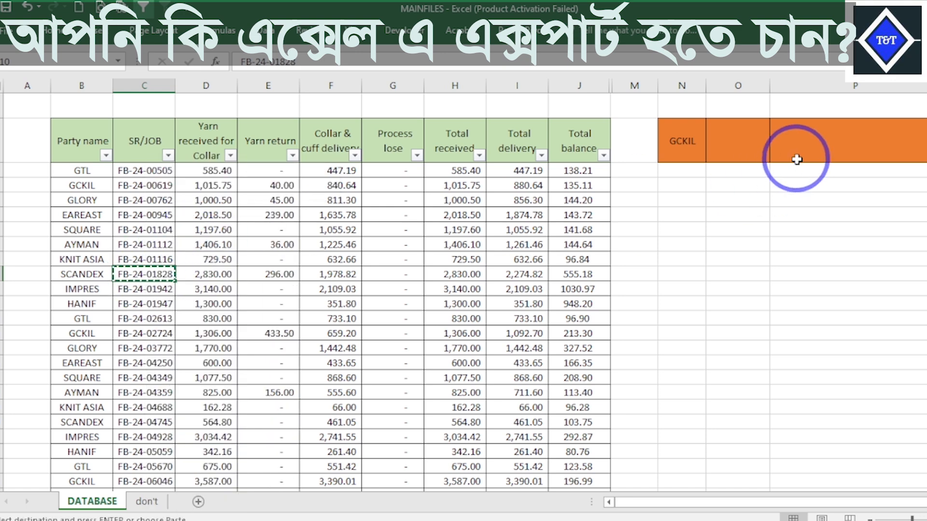
left_click(730, 133)
right_click(730, 133)
left_click(760, 264)
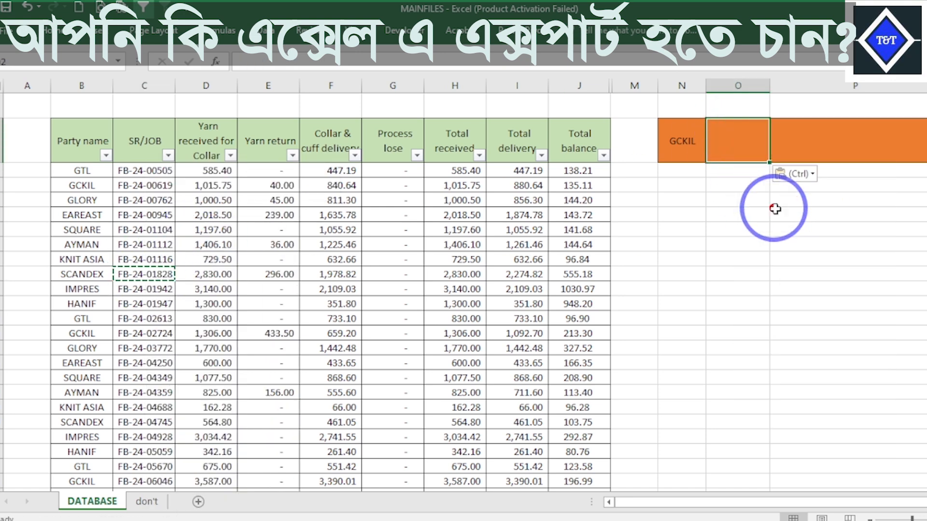
left_click(821, 158)
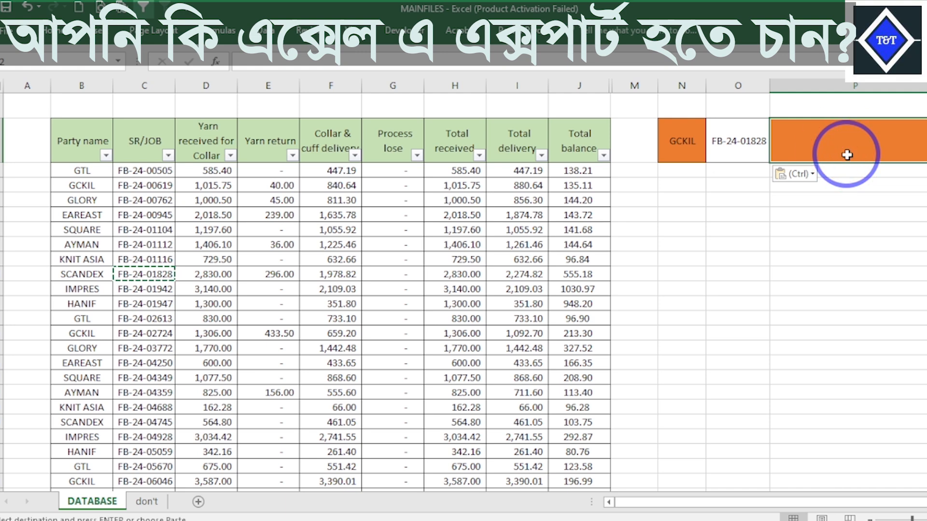
key("Delete")
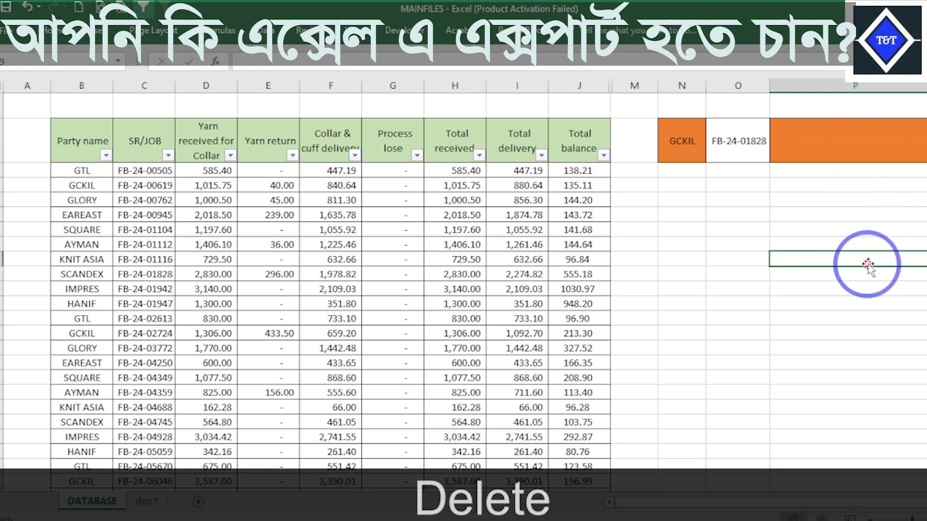
- Start a SUMIFS formula in cell P2 with the Total balance values J3:J29 as its sum range
left_click(861, 153)
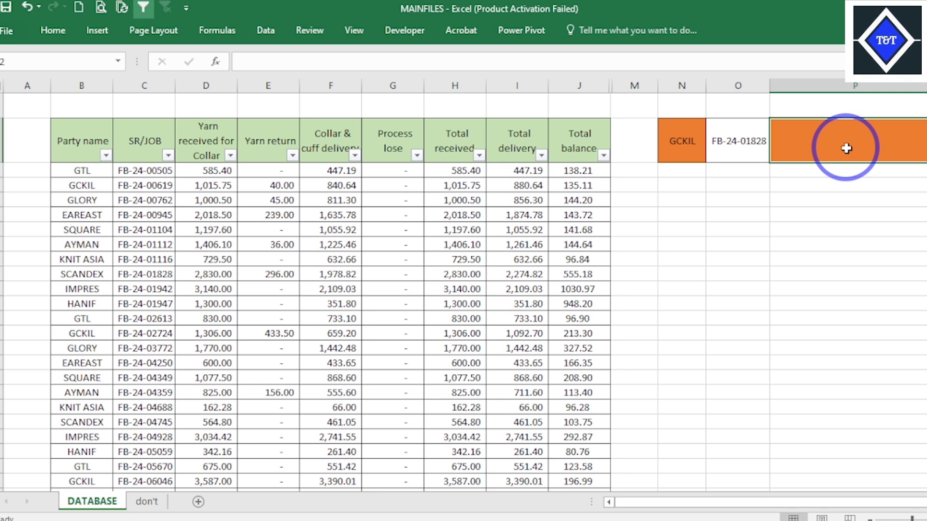
type("=")
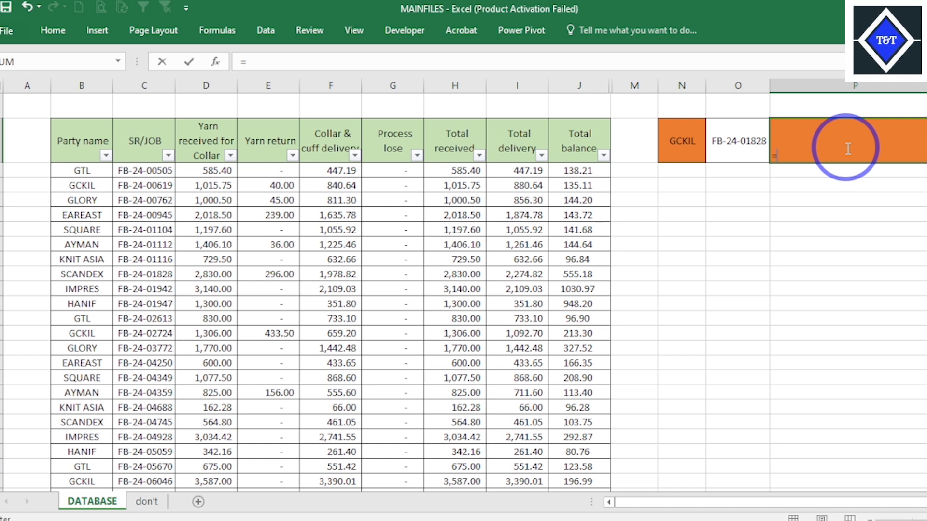
type("SUM")
key("Down")
key("Down")
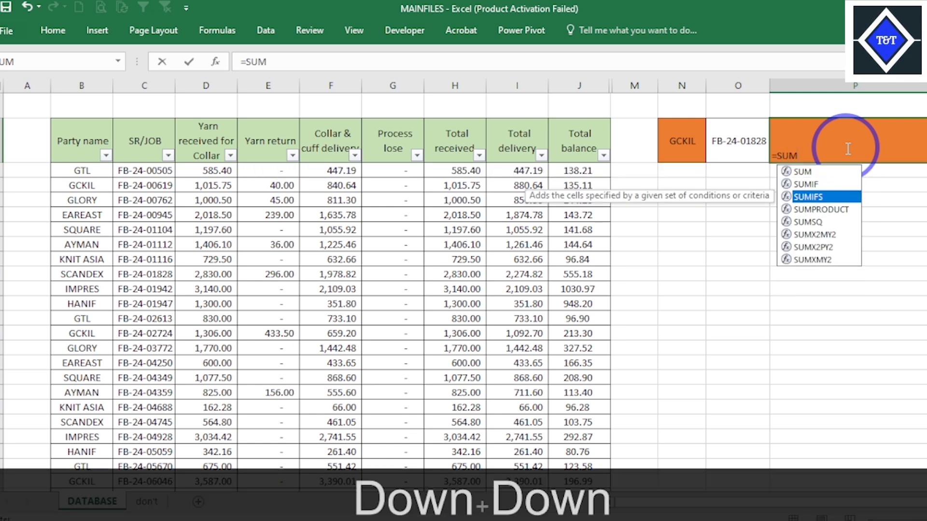
key("Tab")
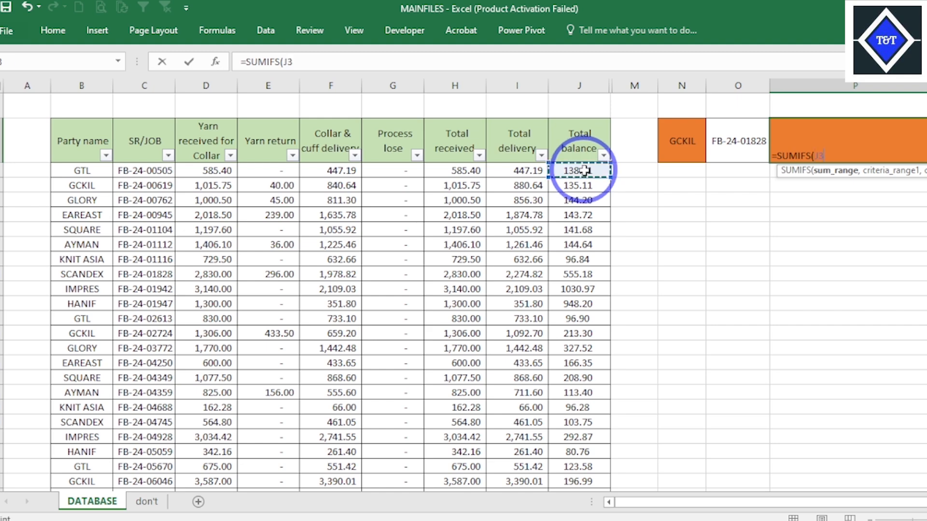
left_click_drag(584, 170, 580, 479)
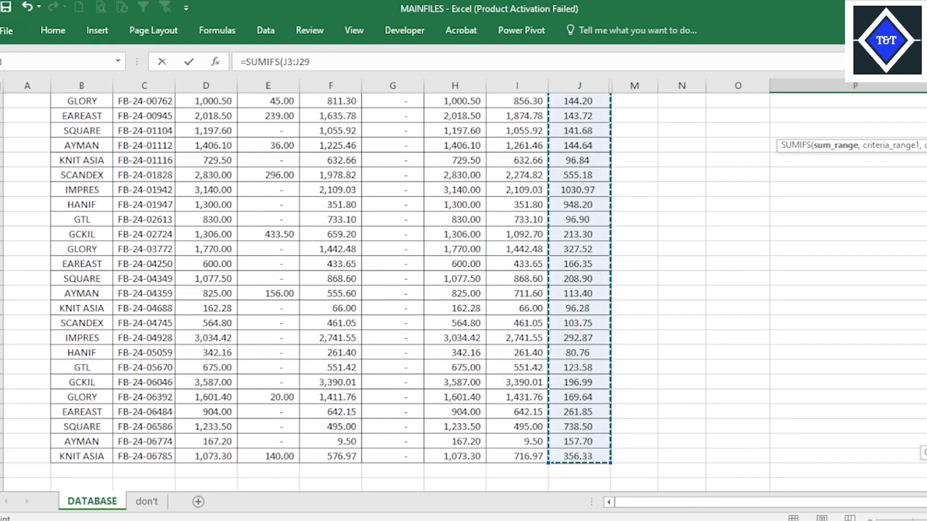
scroll(463, 290, "up", 2)
left_click(828, 154)
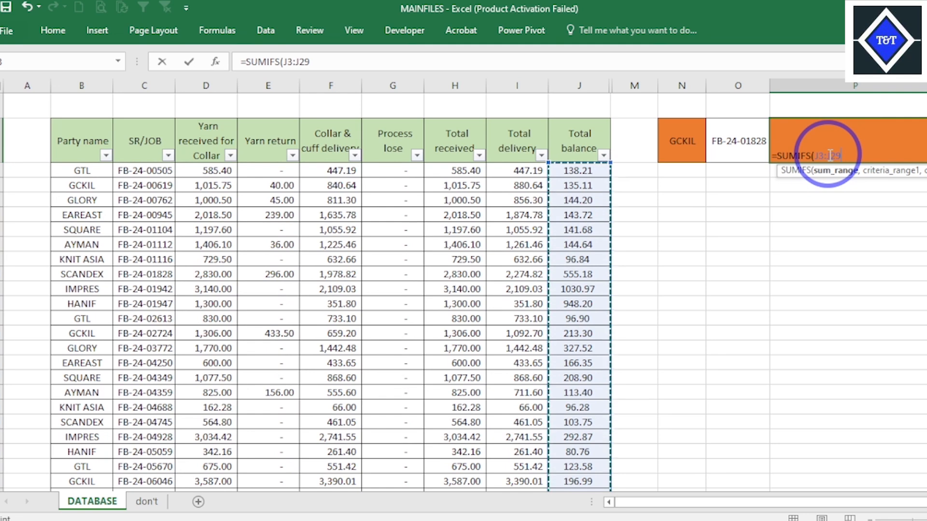
type(",")
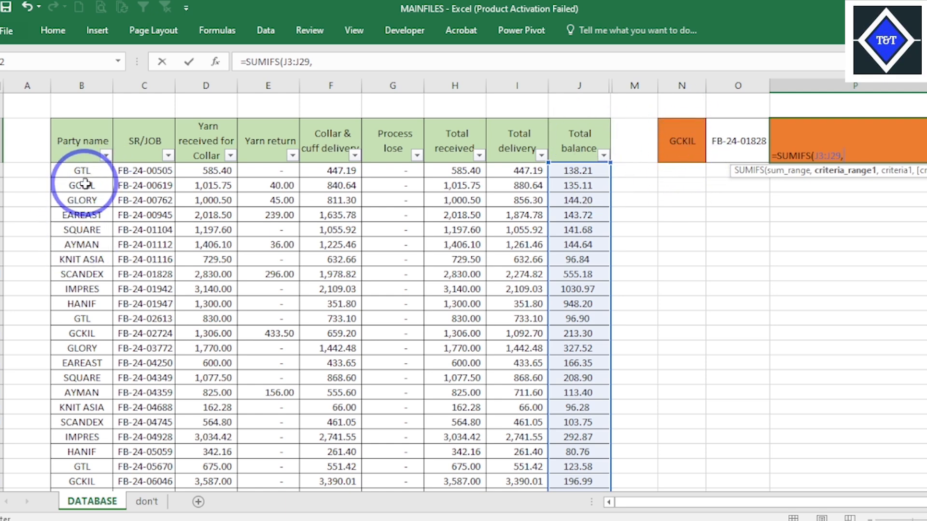
- Pick the party names B3:B29 as the next SUMIFS argument, and replace that argument with cell N2
mouse_move(83, 171)
left_mouse_down()
mouse_move(92, 212)
mouse_move(93, 497)
mouse_move(85, 456)
left_mouse_up()
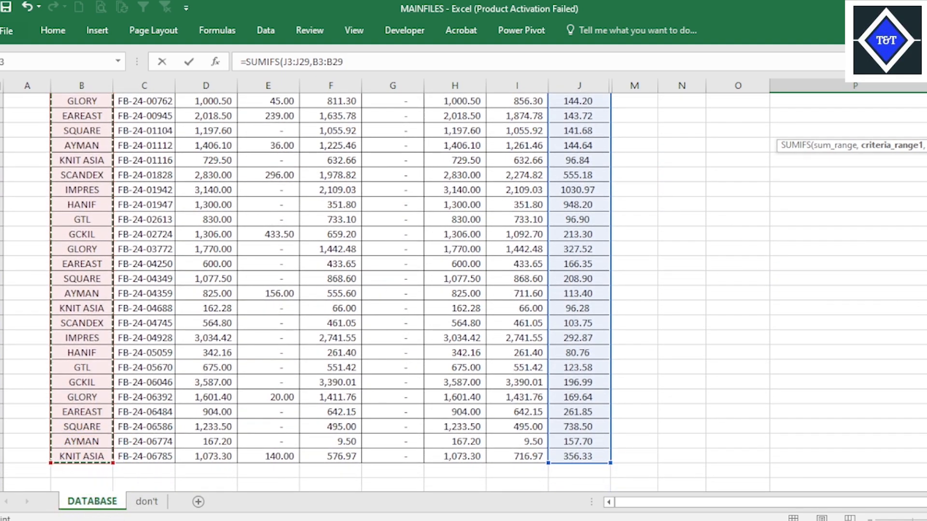
scroll(338, 290, "up", 2)
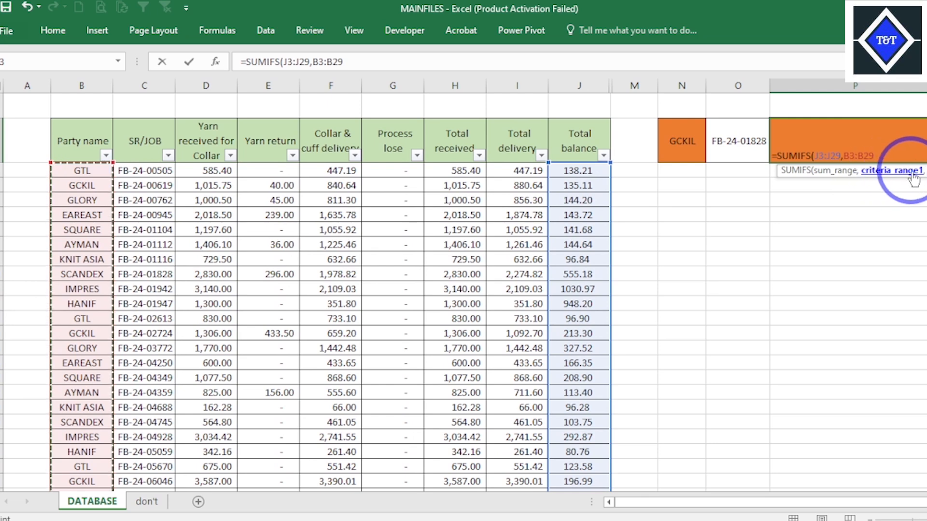
left_click(686, 145)
type(",")
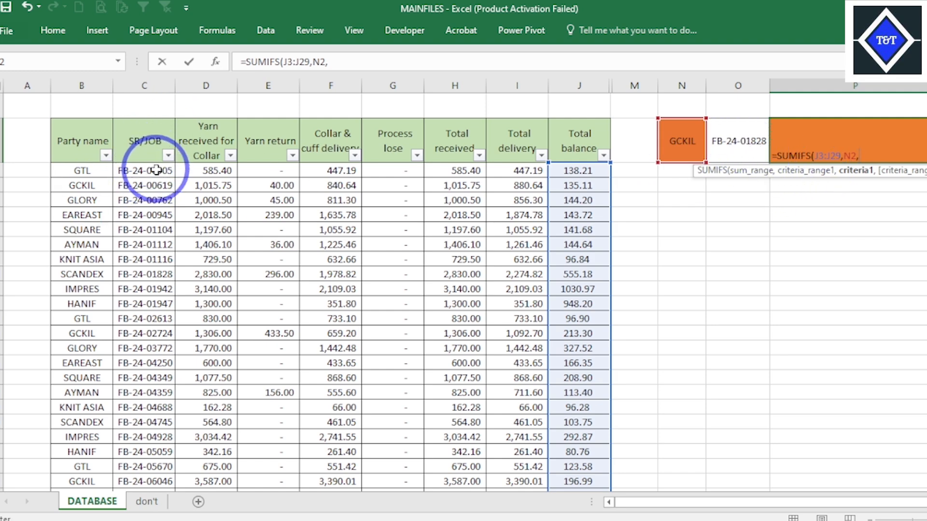
- Add the SR/JOB range C3:C29 and cell O2 to the SUMIFS formula in P2, and try to enter it
left_click_drag(156, 170, 154, 437)
scroll(154, 437, "up", 2)
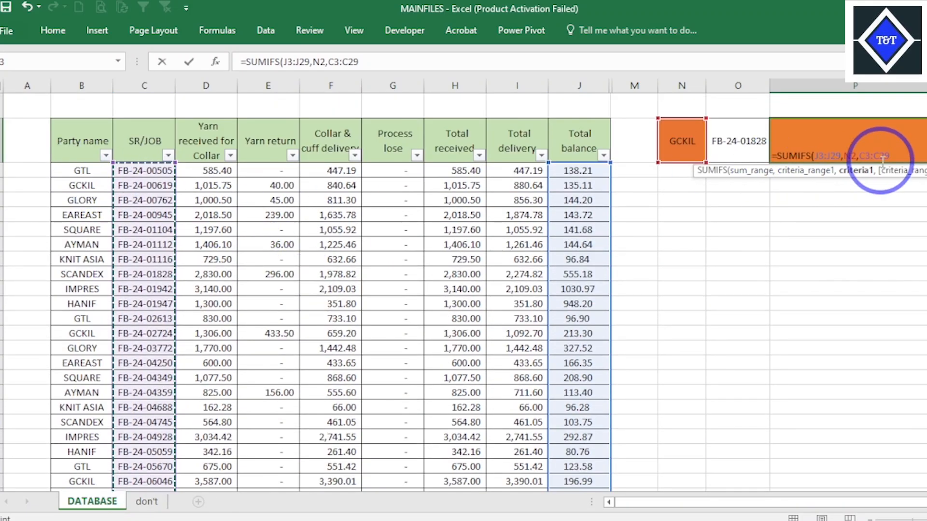
type(",")
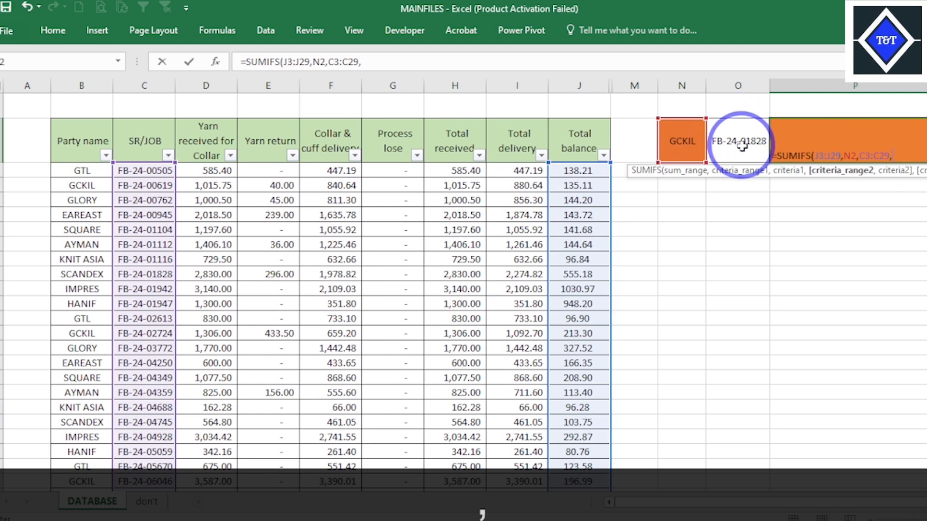
left_click(741, 145)
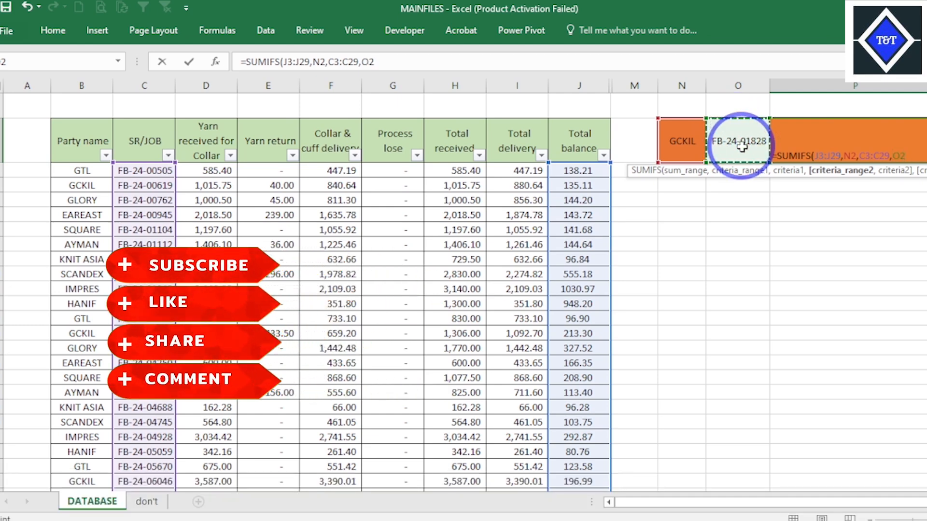
type(")")
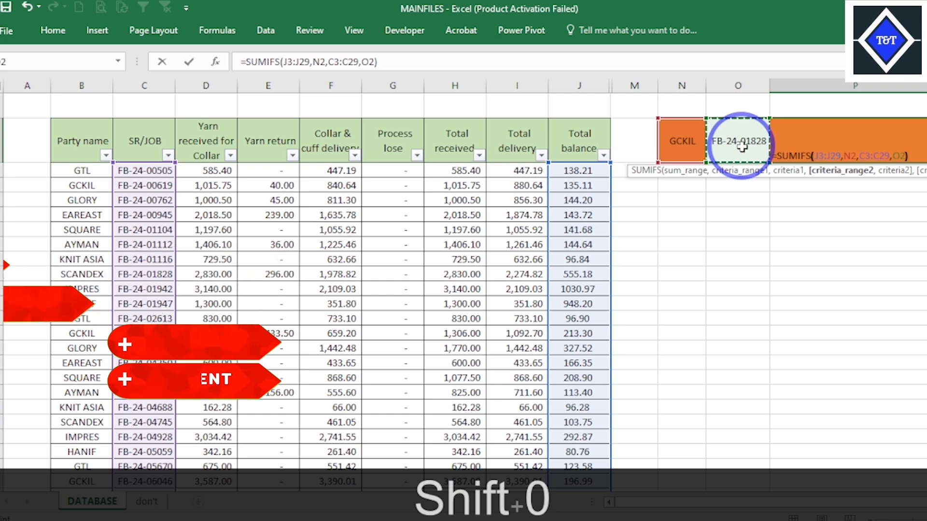
key("Return")
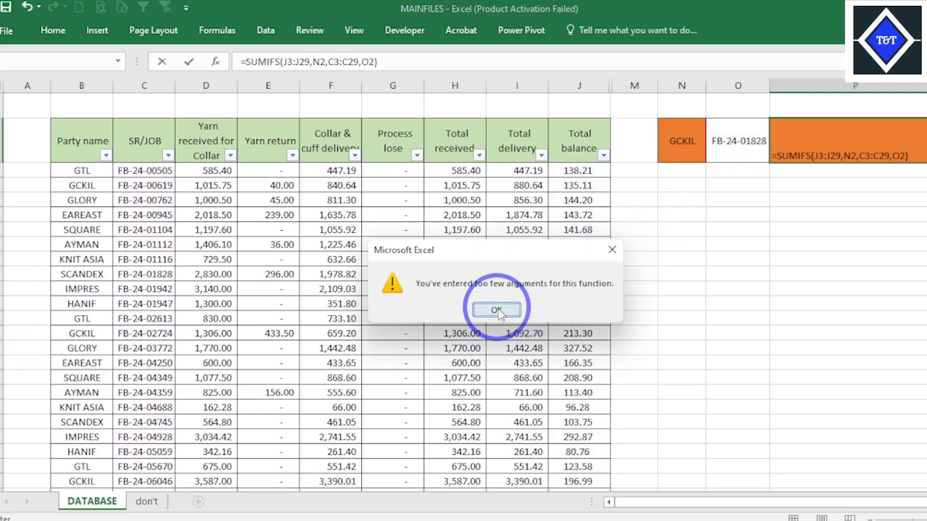
left_click(497, 310)
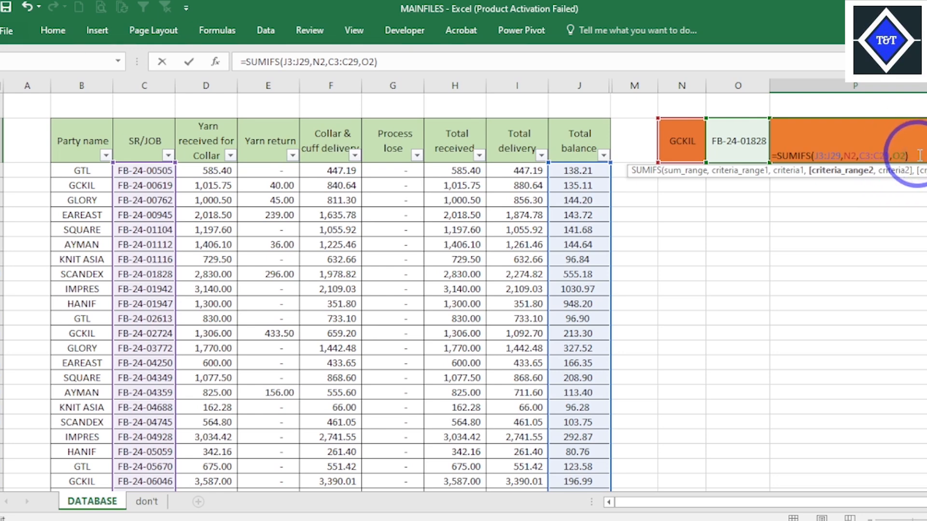
left_click(919, 156)
key("Return")
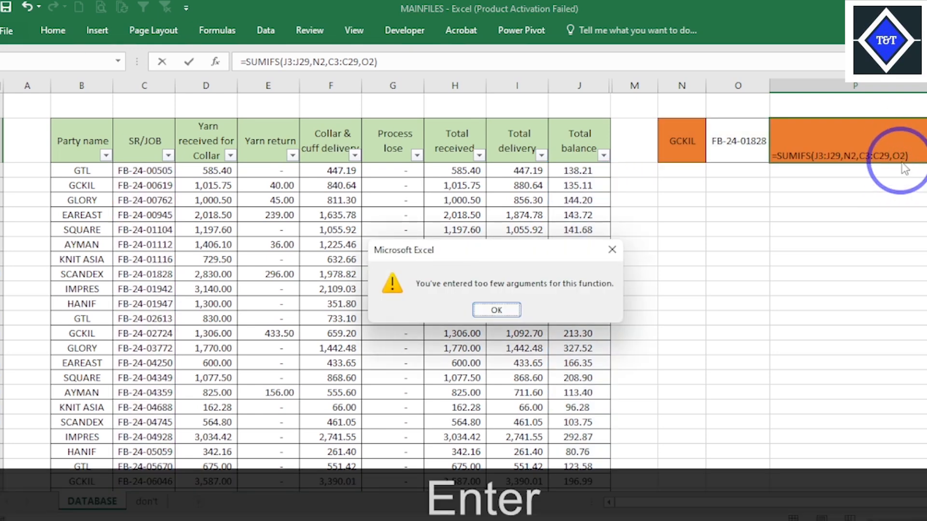
left_click(507, 310)
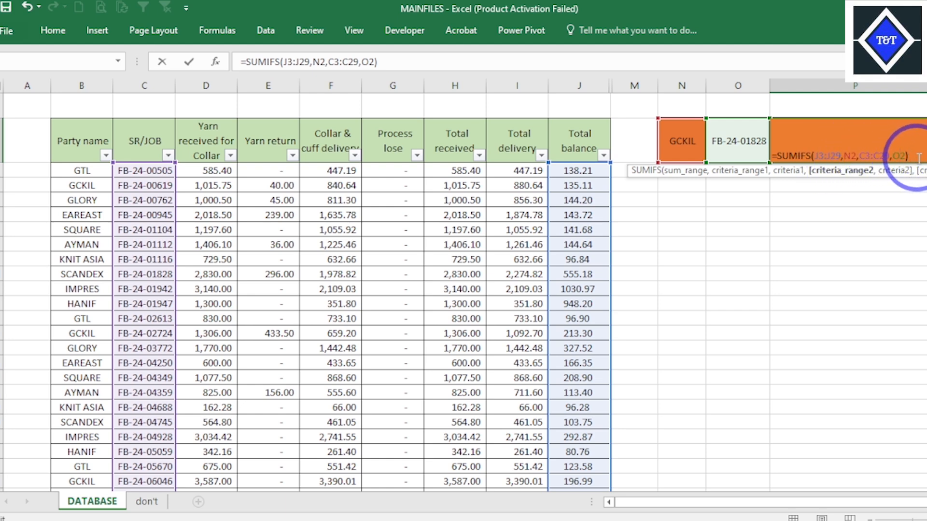
- Erase the whole SUMIFS formula from cell P2 and leave the cell empty
left_click_drag(919, 158, 775, 151)
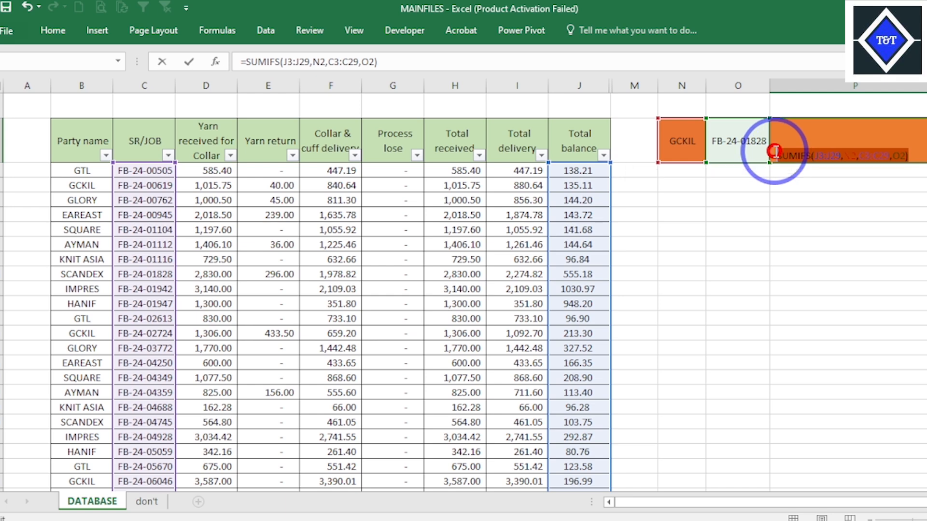
key("BackSpace")
key("BackSpace")
key("BackSpace")
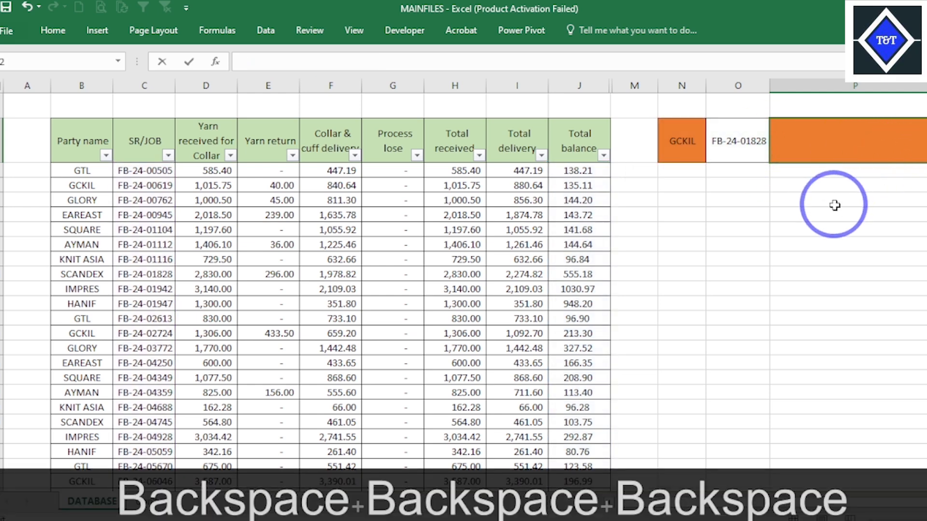
key("Escape")
- Start a new SUMIFS formula in cell P2 with the Total balance values J3:J29 as its sum range
left_click(839, 150)
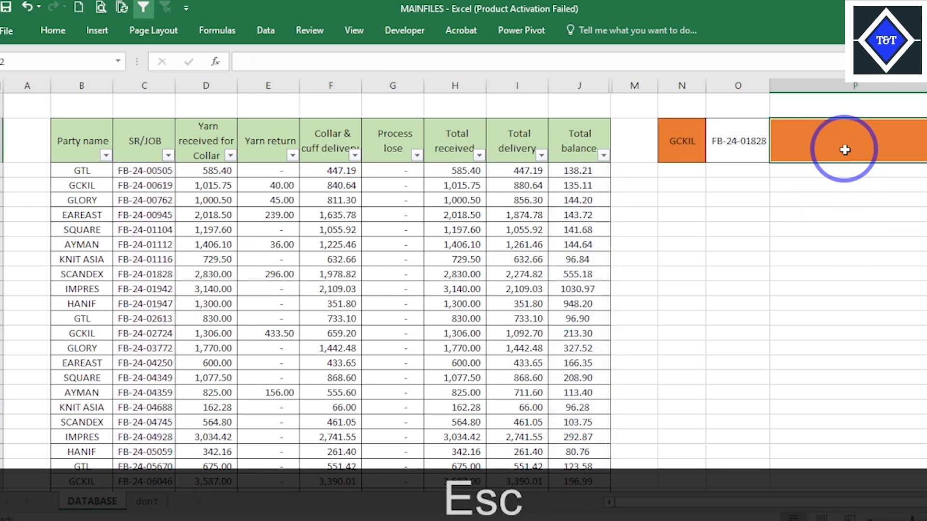
type("=")
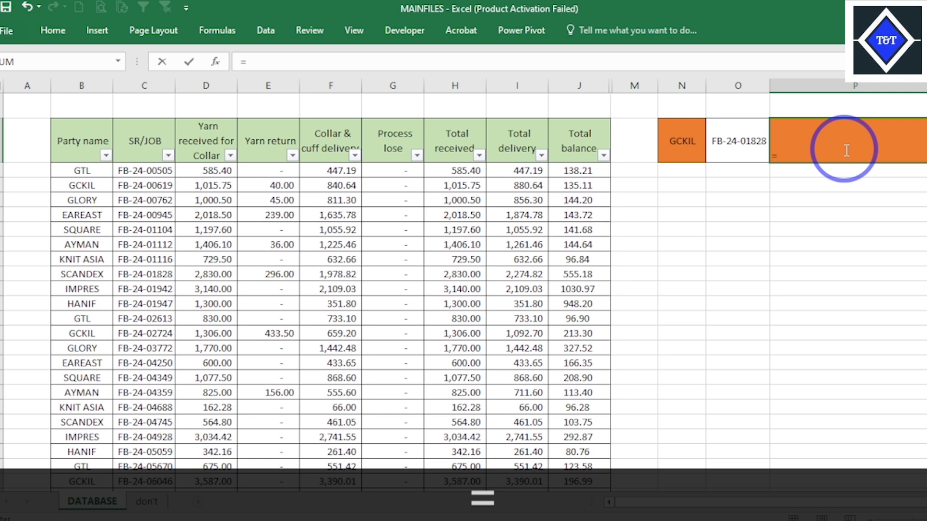
type("SUMI")
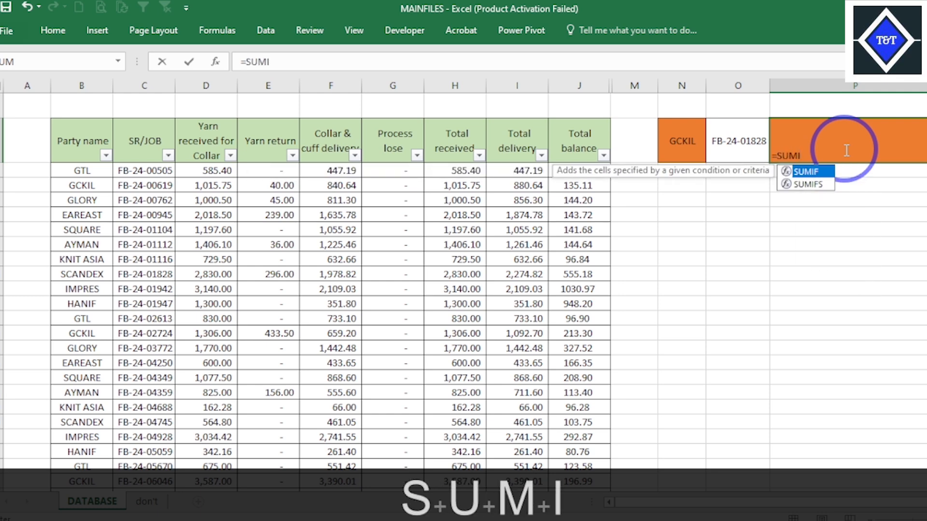
key("Down")
key("Tab")
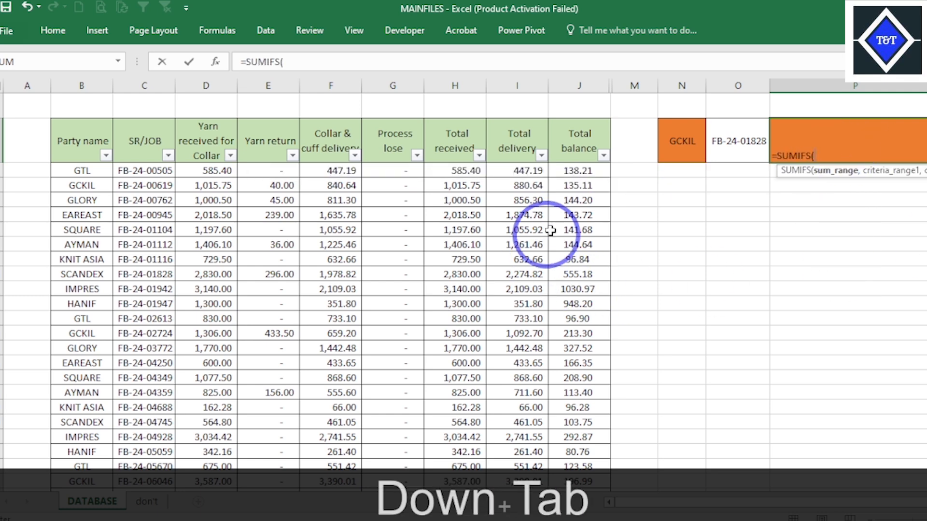
left_click_drag(587, 170, 585, 454)
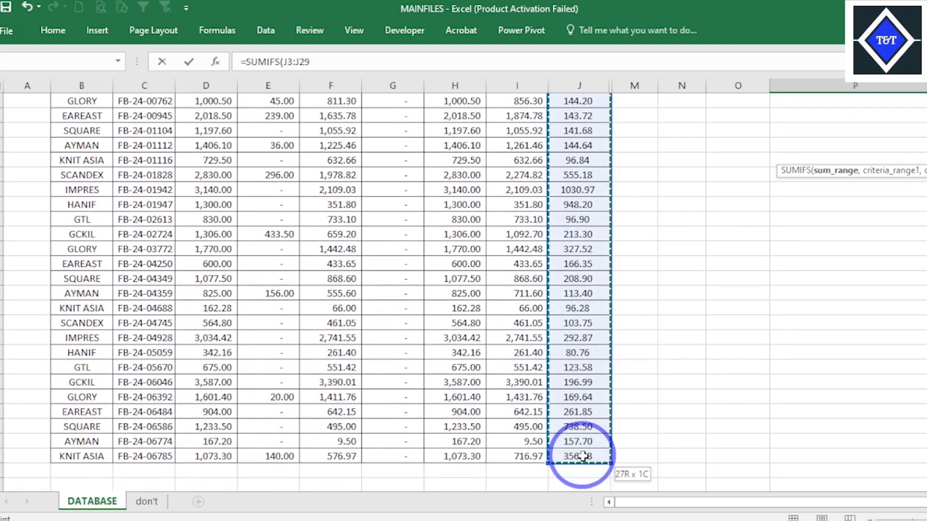
type(",")
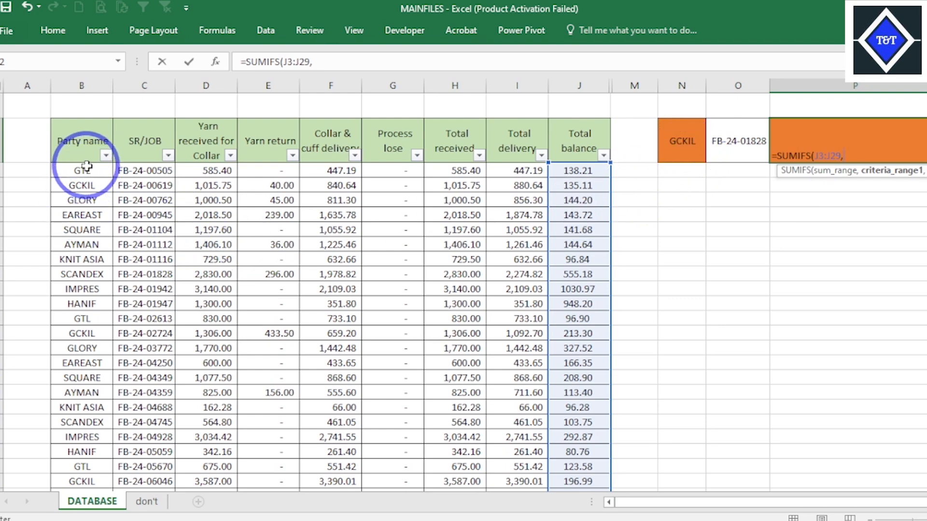
- Add the party names B3:B29 as the first criteria range, with cell N2 as its criterion
left_click_drag(86, 167, 86, 456)
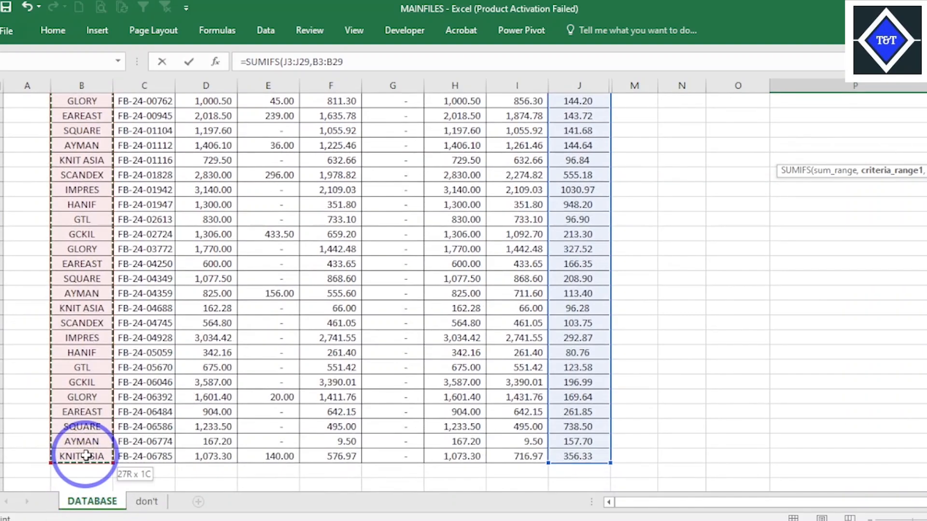
type(",")
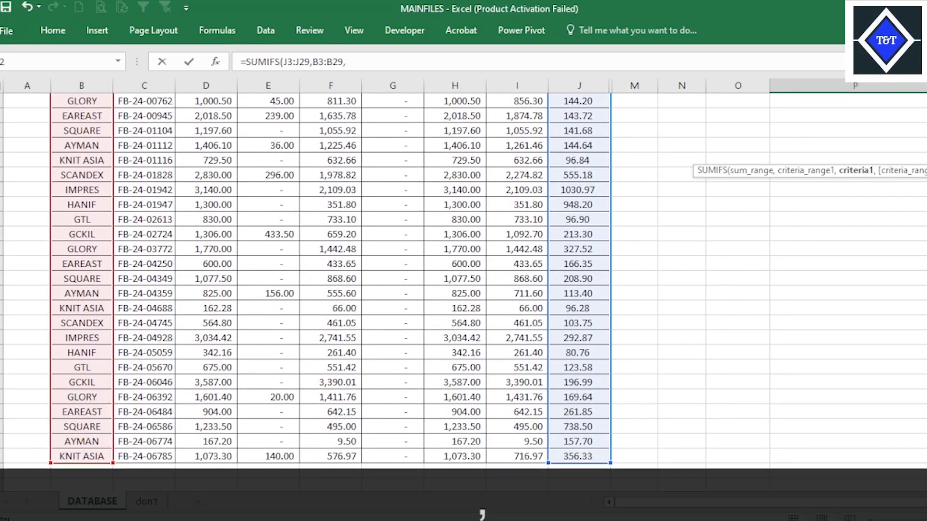
scroll(464, 280, "up", 2)
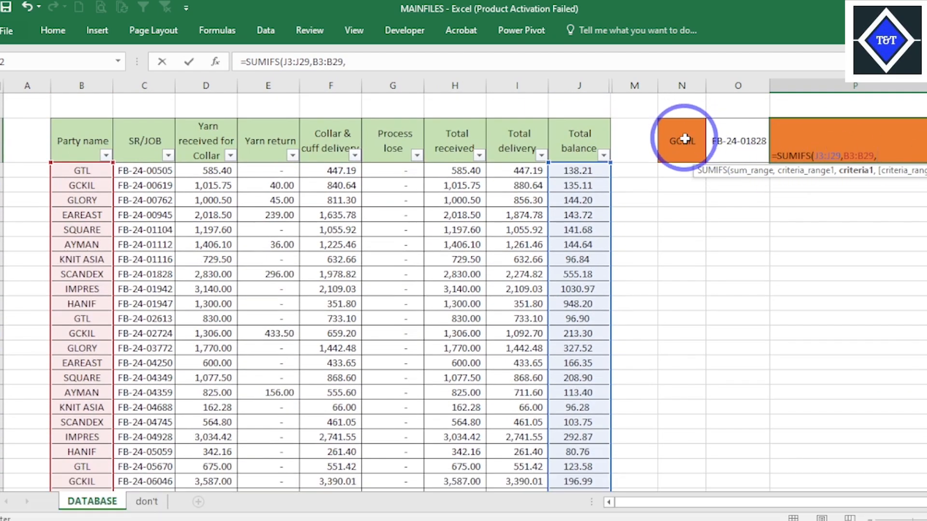
type(",")
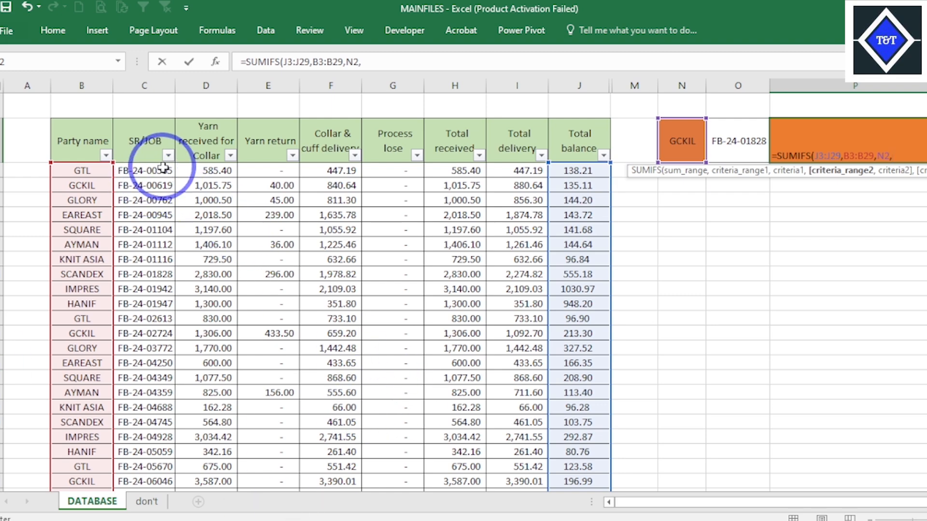
- Add the SR/JOB numbers C3:C29 as the second criteria range with cell O2 as its criterion, and enter the formula
left_click_drag(145, 170, 160, 455)
type(",")
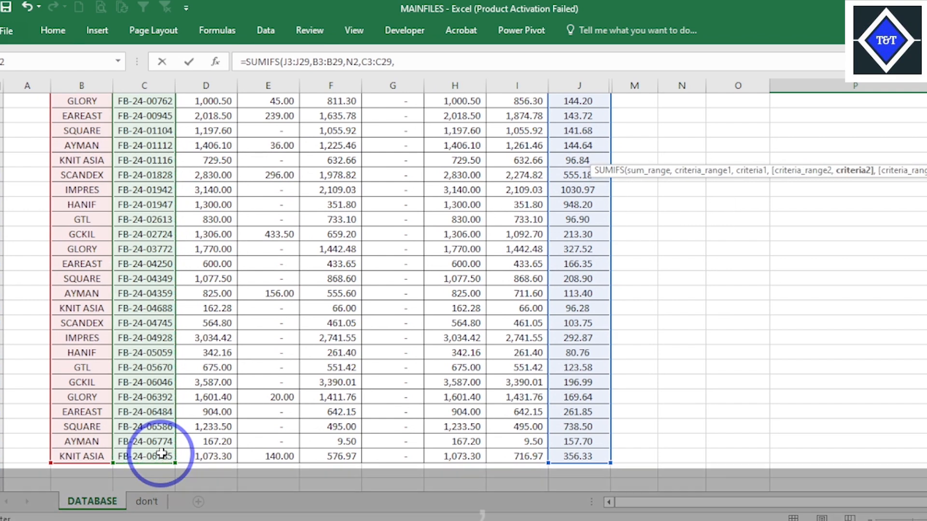
scroll(463, 280, "up", 2)
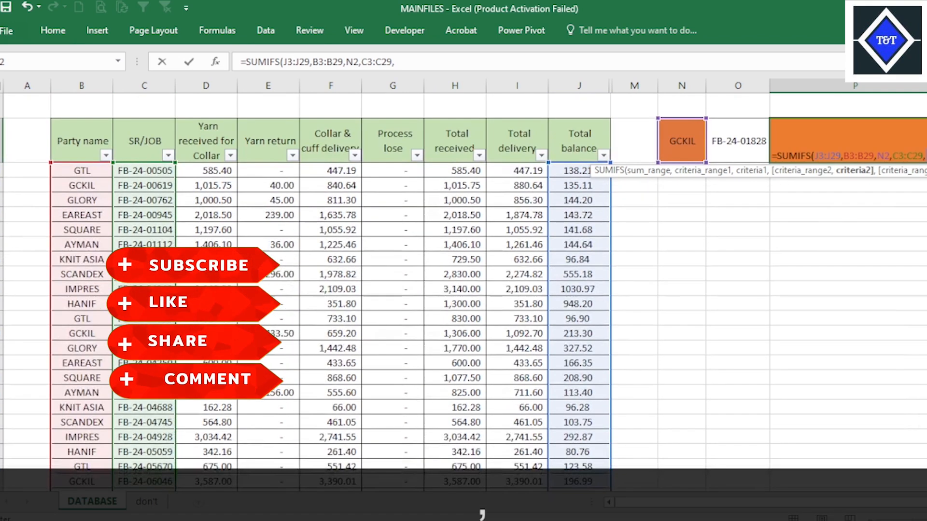
left_click(749, 136)
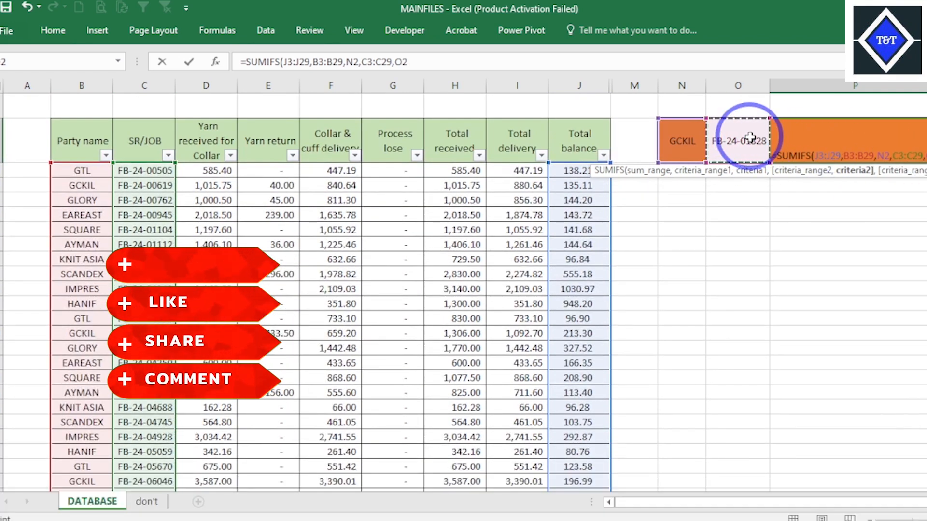
type(")")
key("Return")
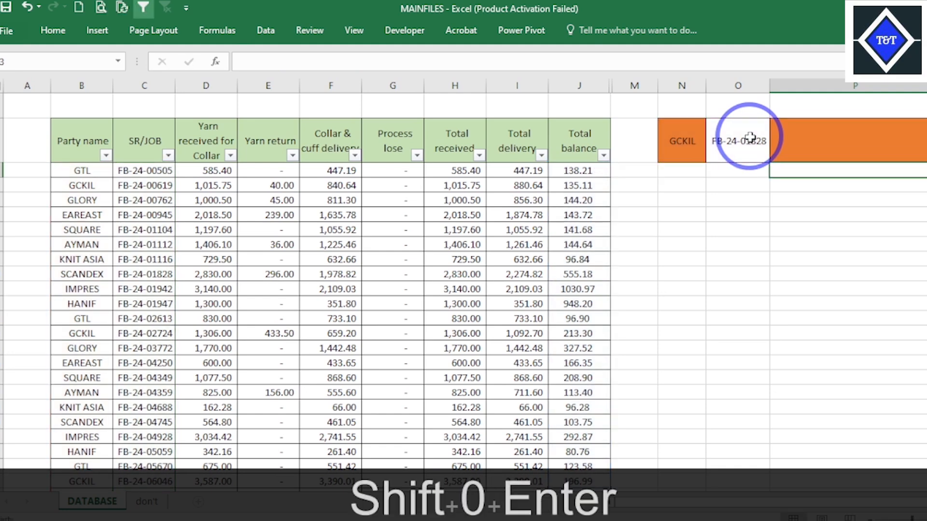
left_click(869, 142)
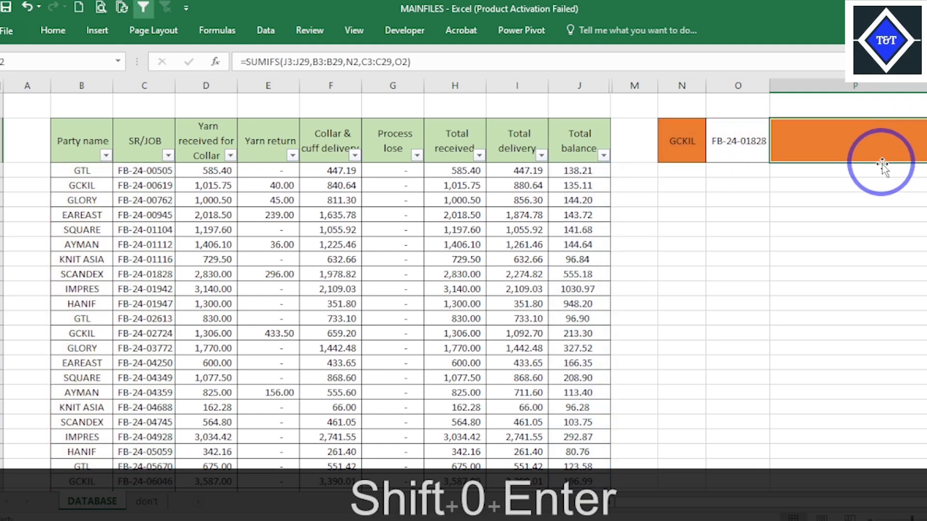
- Choose GLORY as the party in cell N2
left_click(695, 144)
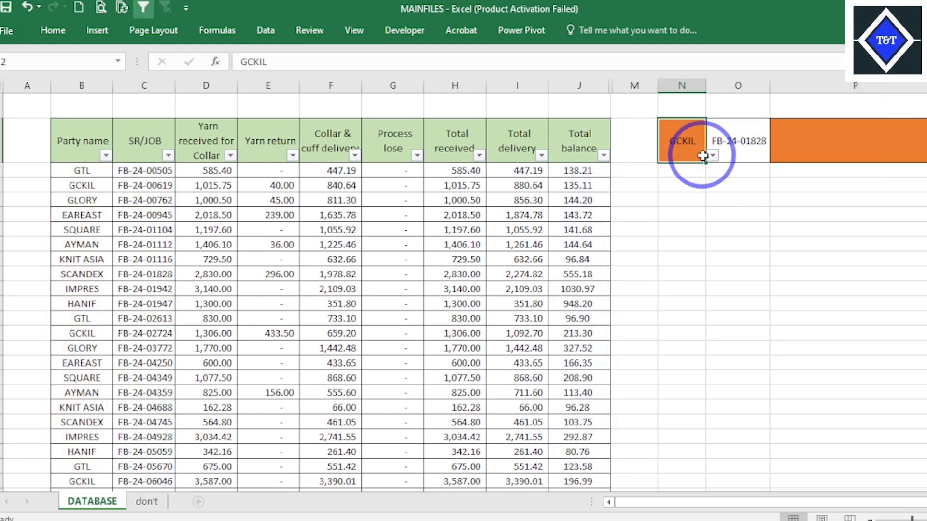
left_click(711, 157)
left_click(660, 178)
- Examine the SUMIFS formula and result in cell P2 against the SR/JOB number in cell O2
left_click(872, 141)
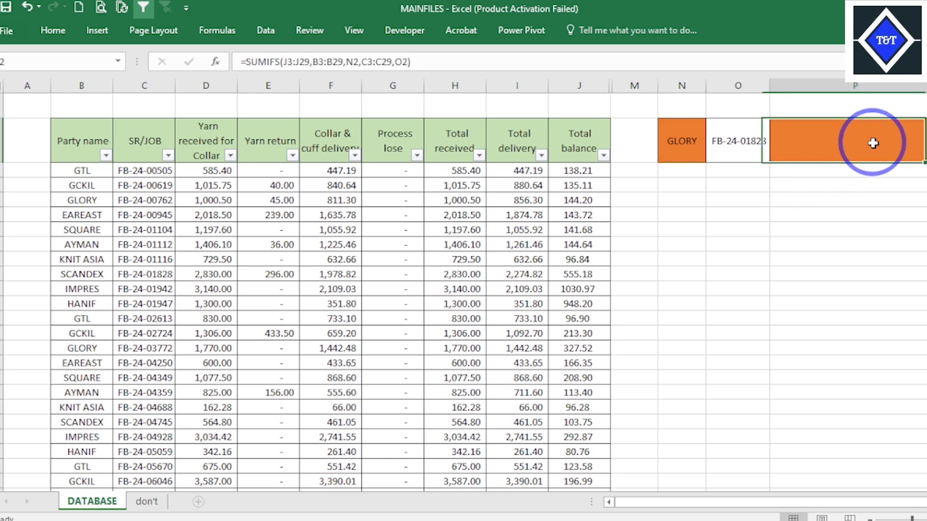
left_click(733, 143)
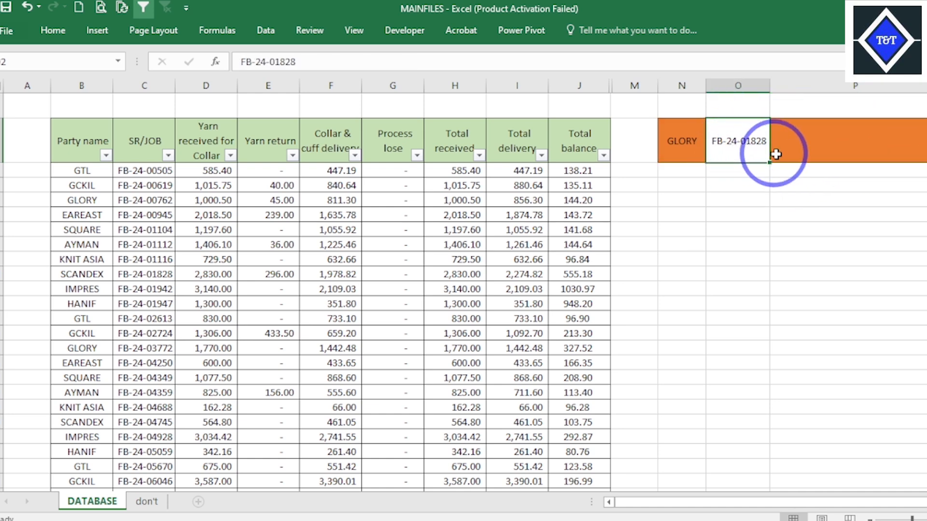
left_click(854, 154)
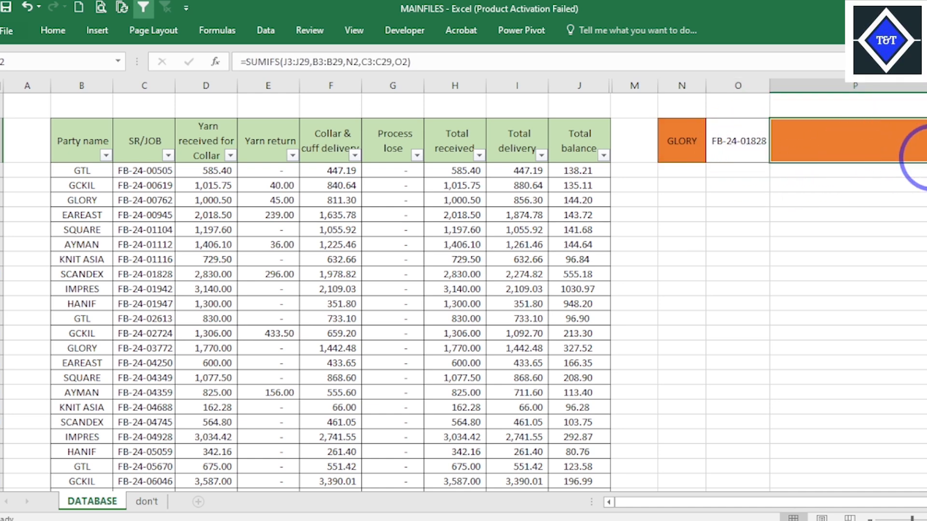
left_click(828, 234)
left_click(850, 155)
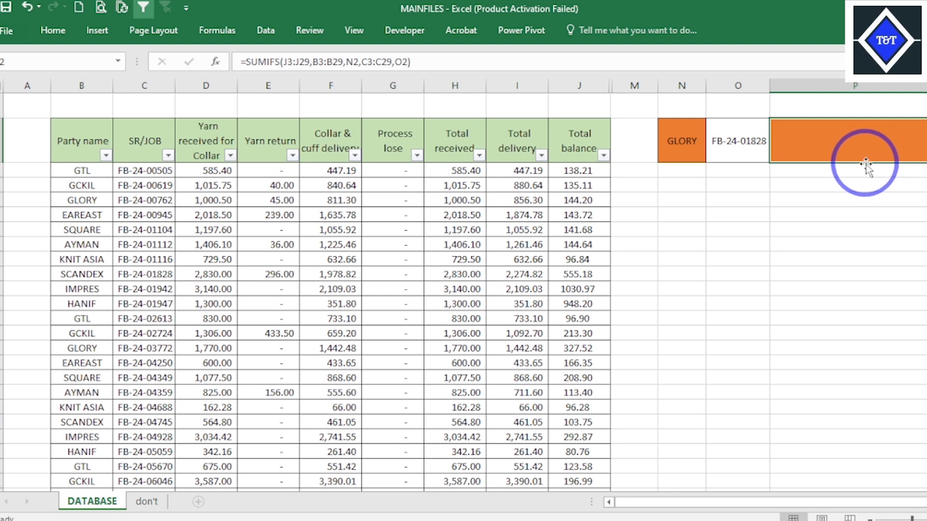
left_click(756, 145)
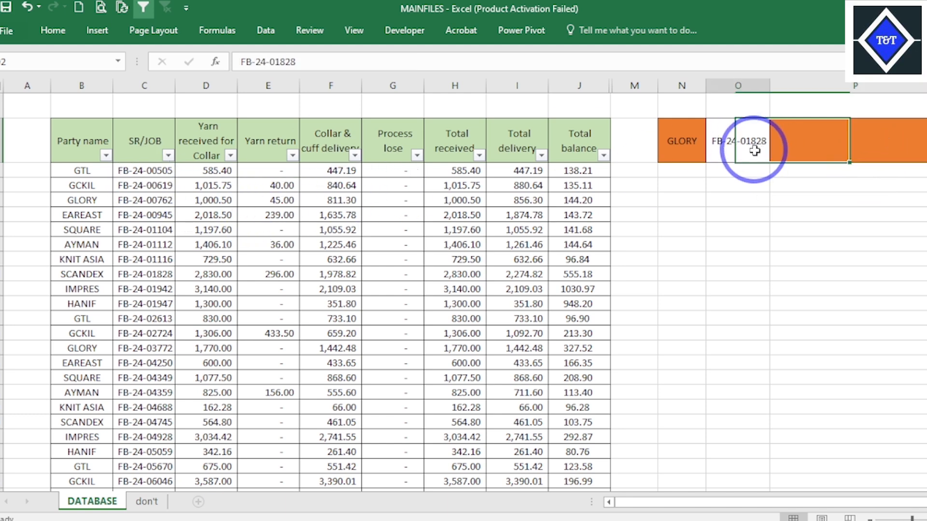
left_click(833, 150)
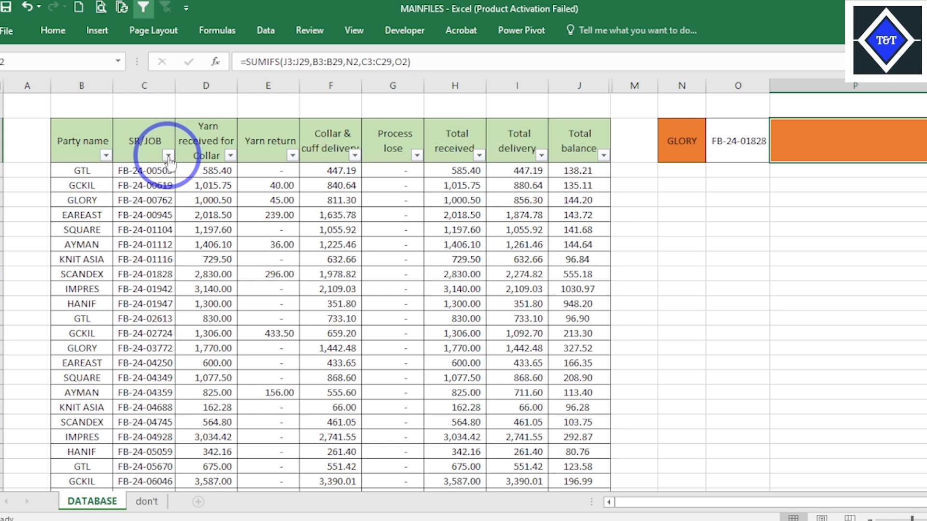
- Filter the database's SR/JOB column to the record whose number matches cell O2
left_click(737, 145)
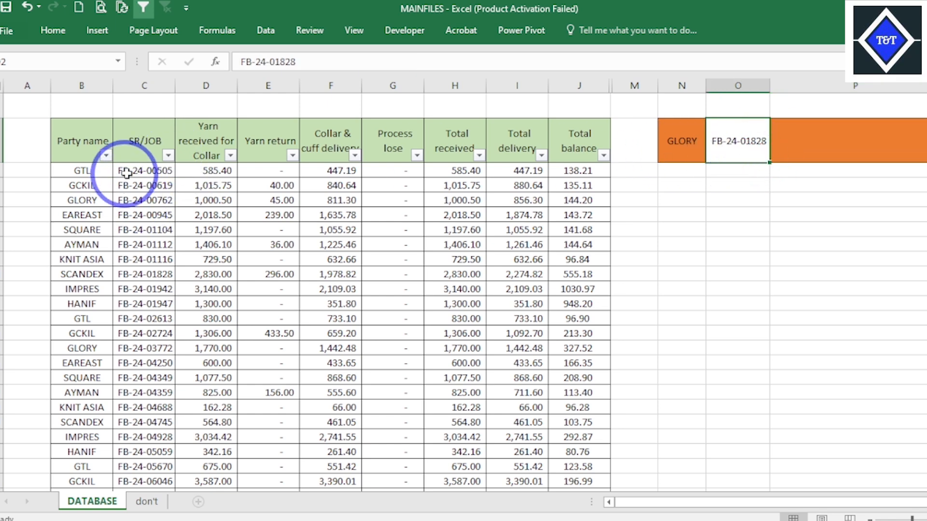
left_click(168, 155)
left_click(97, 280)
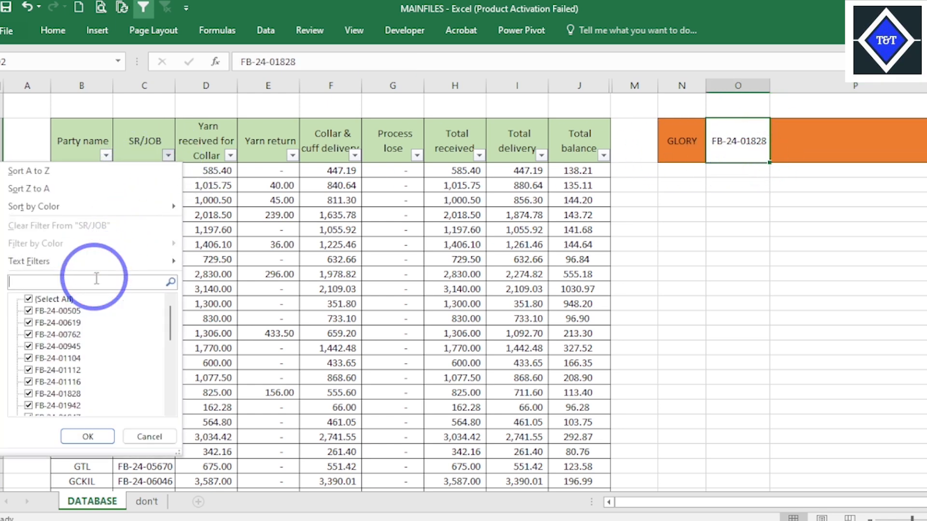
type("12")
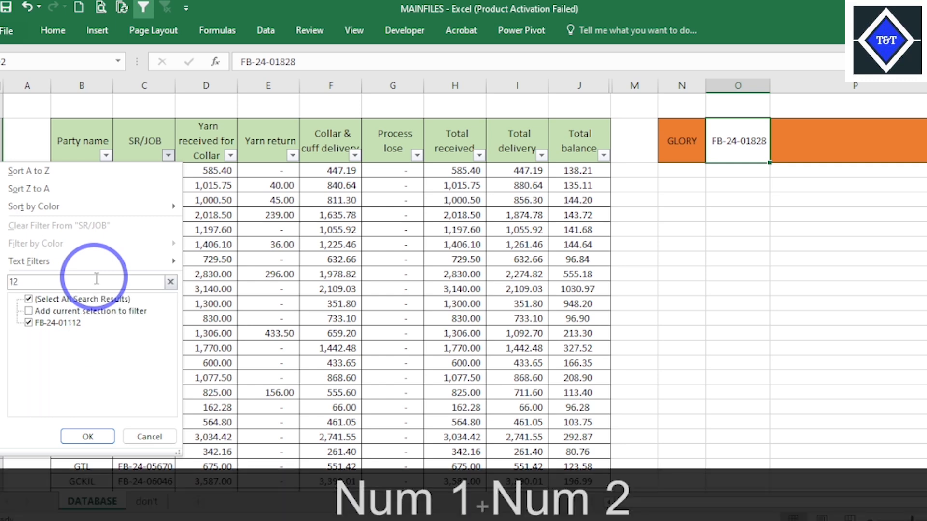
key("BackSpace")
type("81")
key("BackSpace")
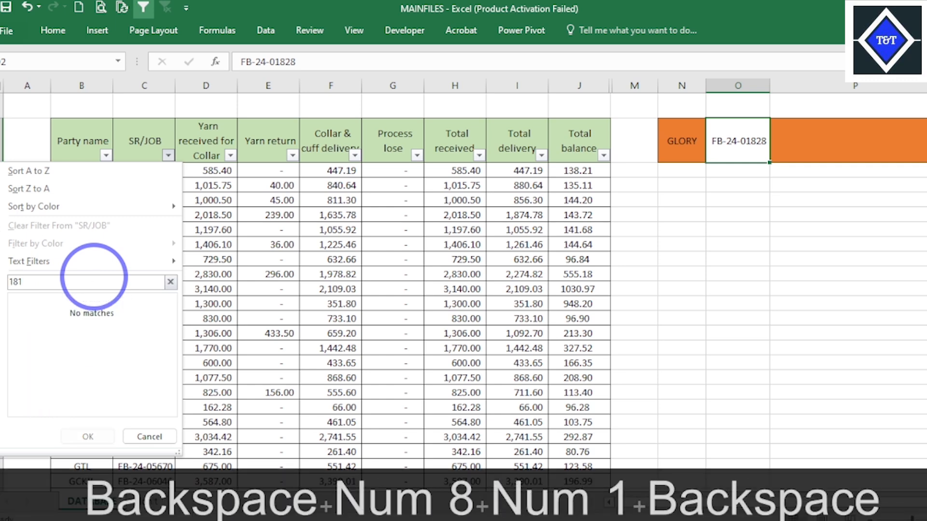
type("28")
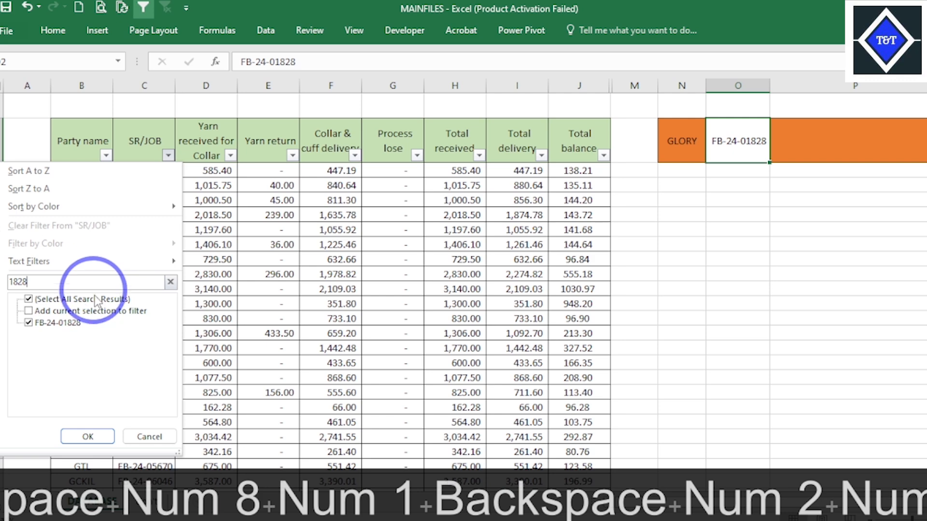
left_click(87, 437)
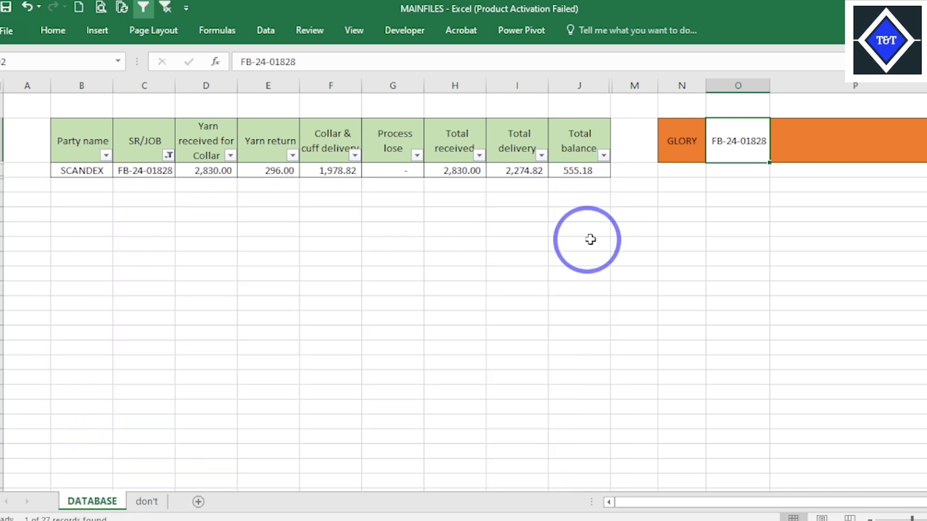
- Compare the filtered record's total balance with the SUMIFS formula in cell P2 and its criteria in cells N2 and O2
left_click(580, 181)
left_click(807, 133)
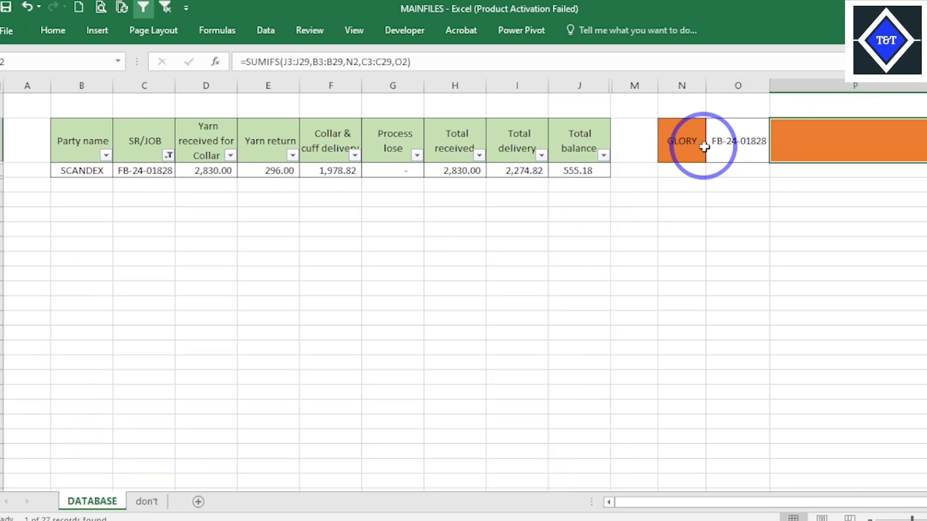
left_click(737, 148)
left_click(847, 147)
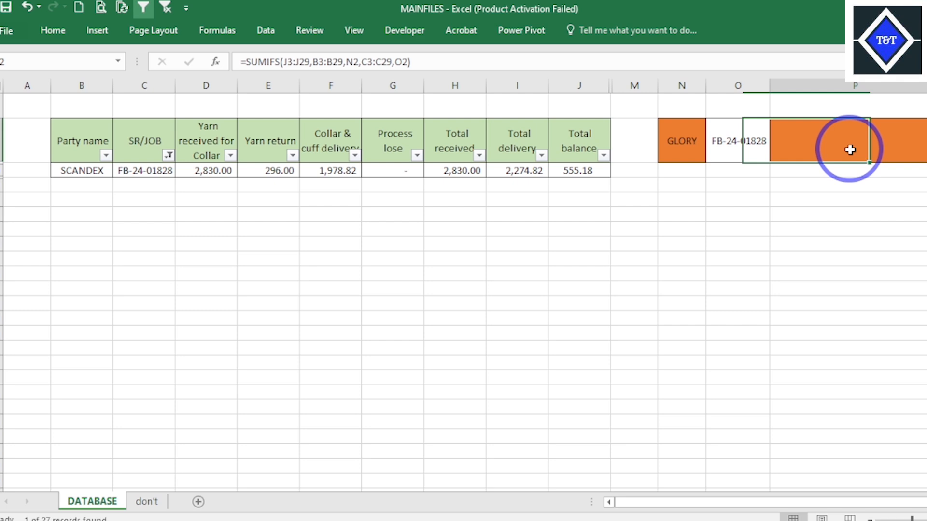
left_click(761, 148)
left_click(826, 144)
left_click(750, 143)
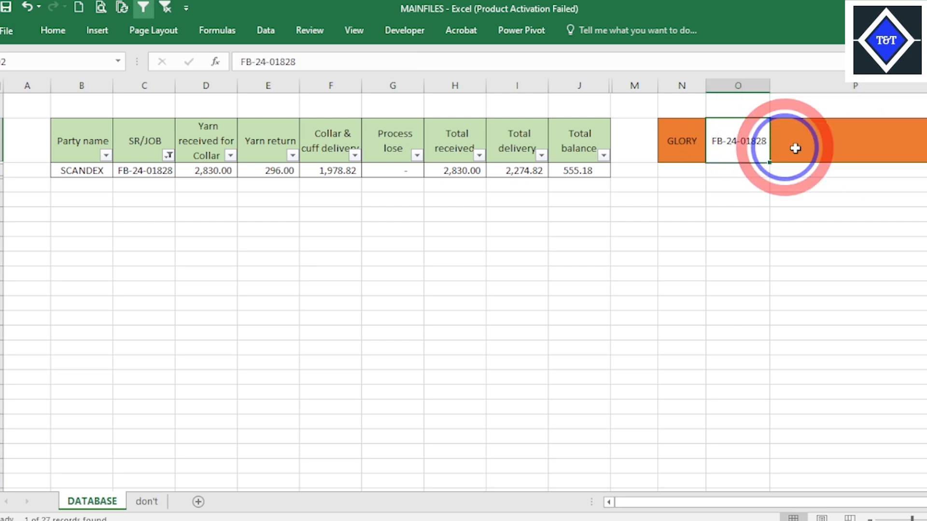
left_click(838, 146)
left_click(759, 148)
left_click(845, 147)
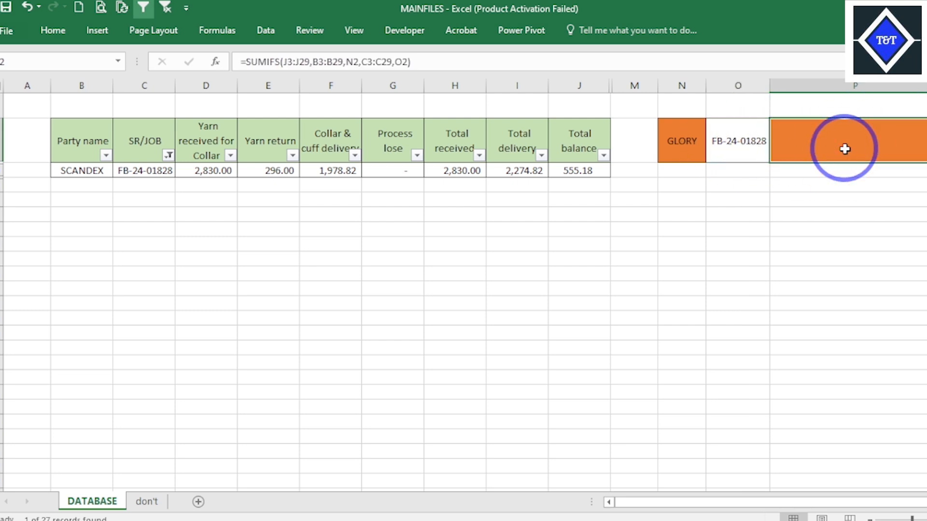
double_click(846, 150)
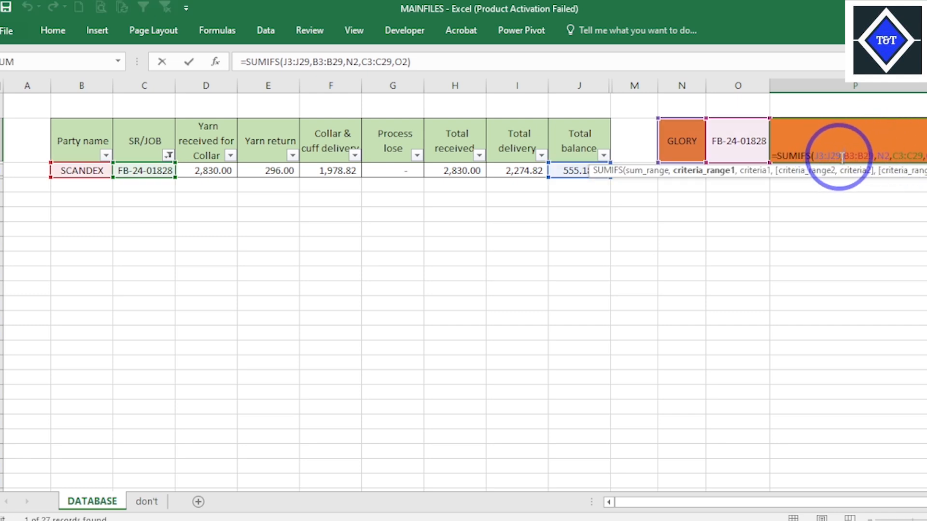
key("Return")
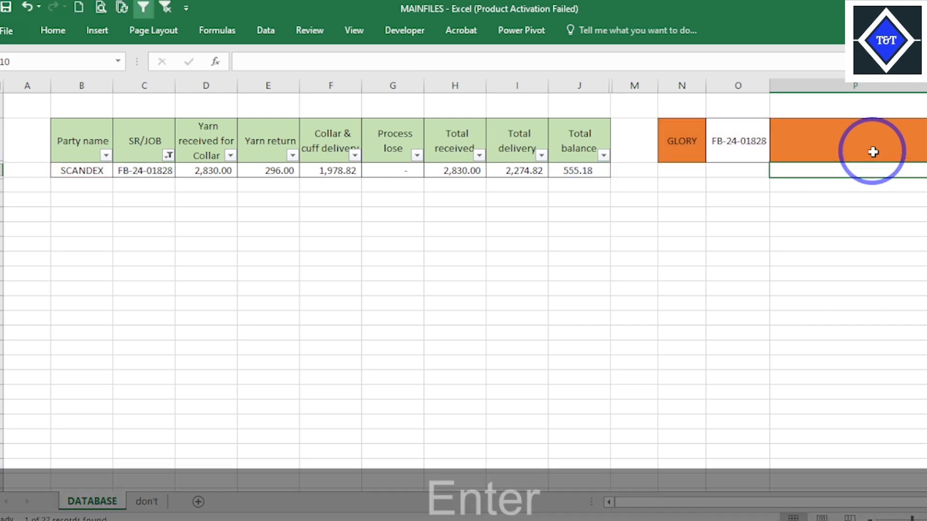
- Choose GTL as the party in cell N2
left_click(722, 148)
left_click(701, 147)
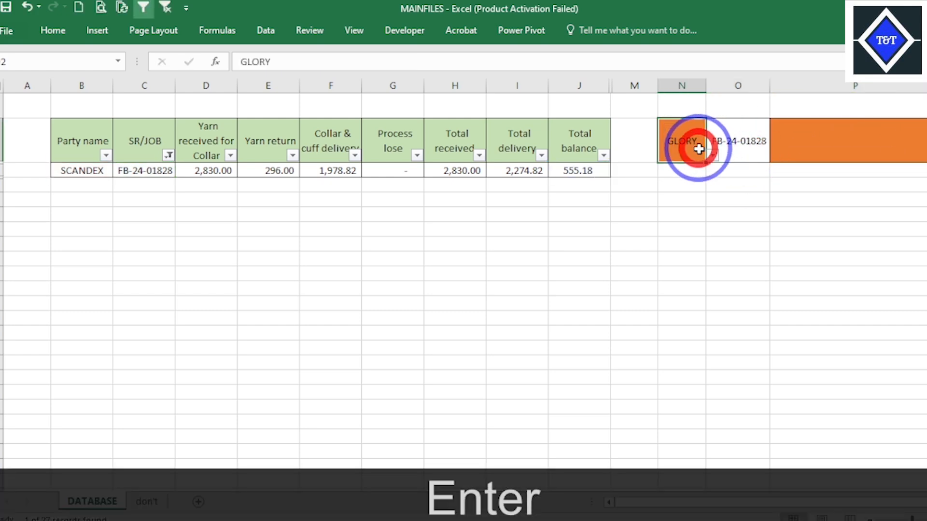
left_click(714, 161)
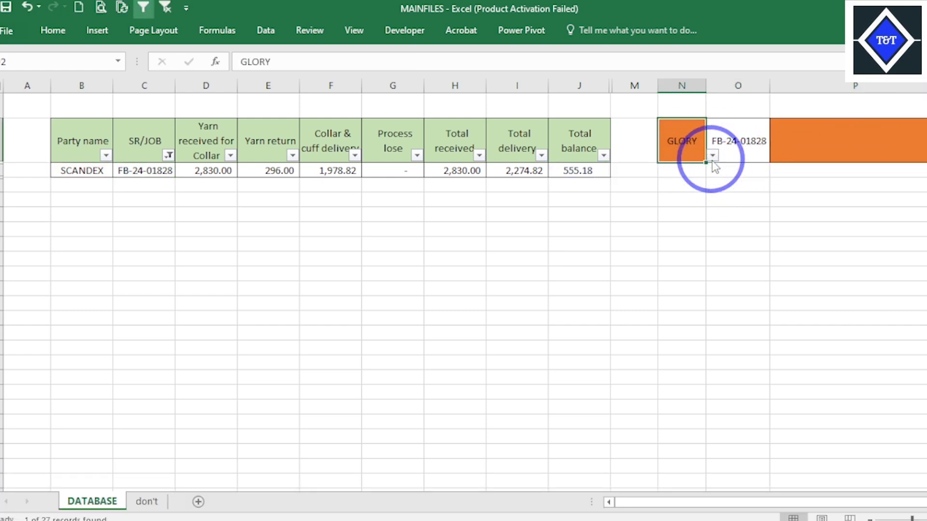
left_click(712, 157)
left_click_drag(715, 222, 717, 189)
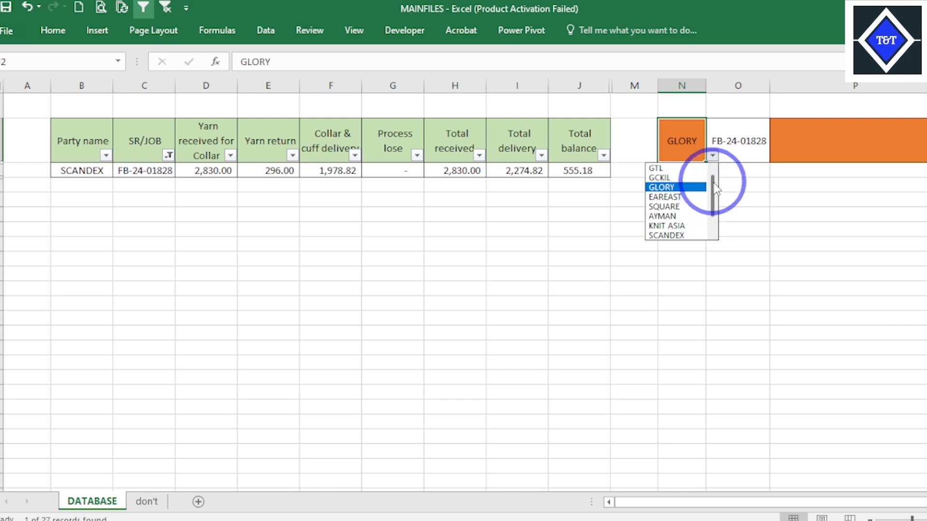
left_click(662, 169)
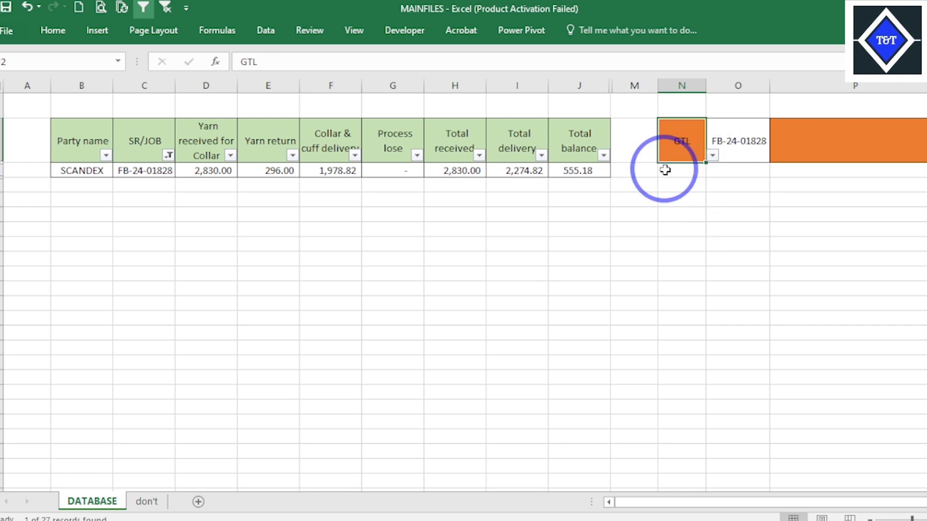
- Clear the SR/JOB number from cell O2 and check the SUMIFS formula cell P2
left_click(855, 149)
left_click(755, 146)
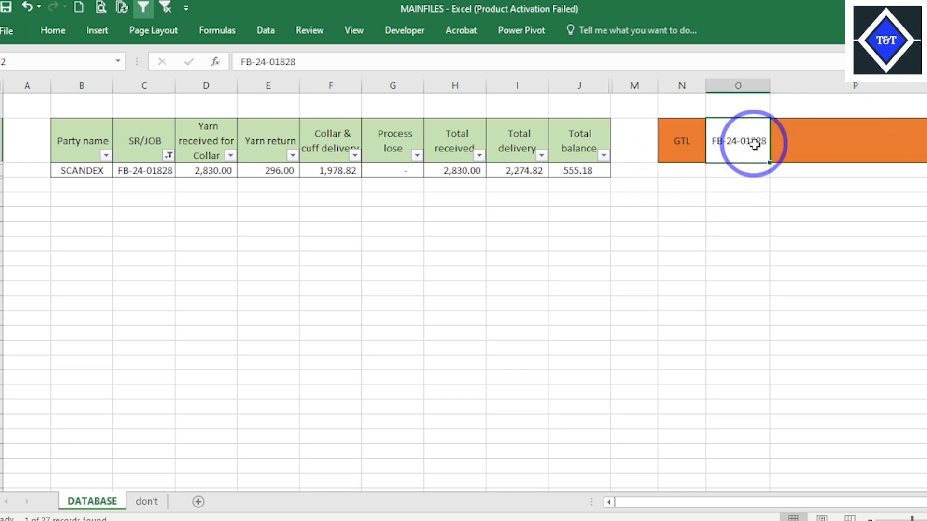
key("Delete")
left_click(831, 258)
left_click(890, 151)
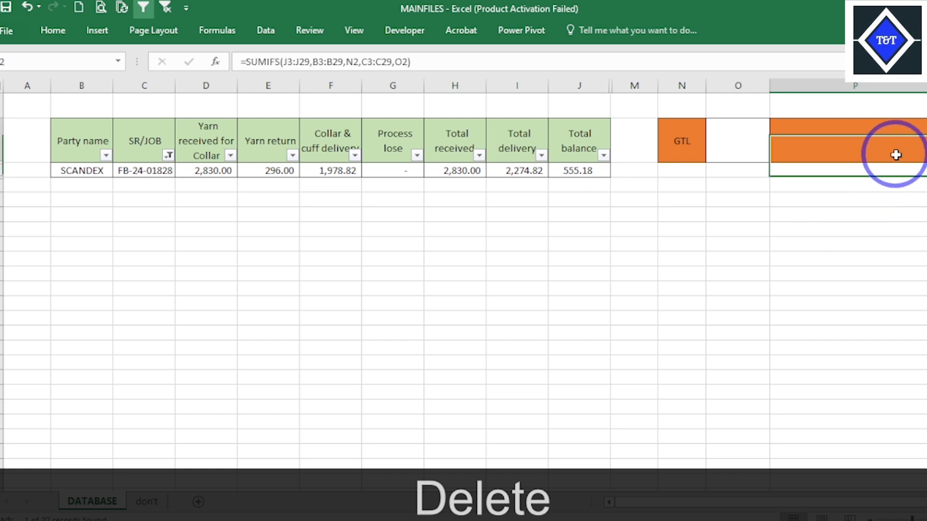
left_click(729, 141)
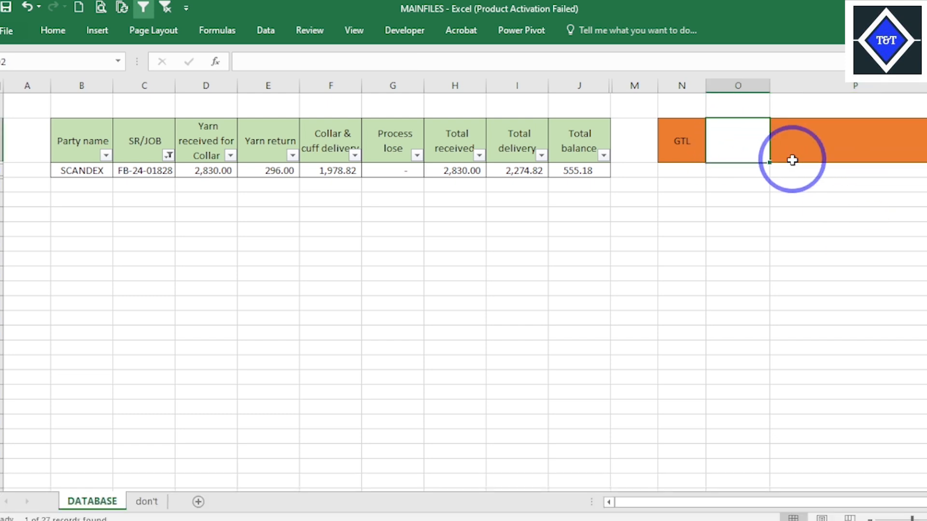
left_click(588, 160)
left_click(739, 153)
left_click(854, 140)
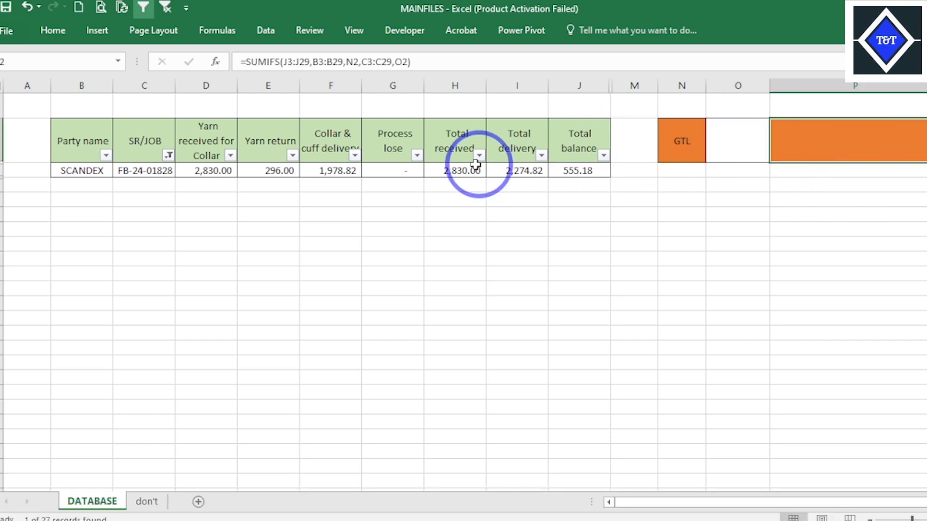
- Clear the SR/JOB filter so the database shows all of its records
left_click(417, 155)
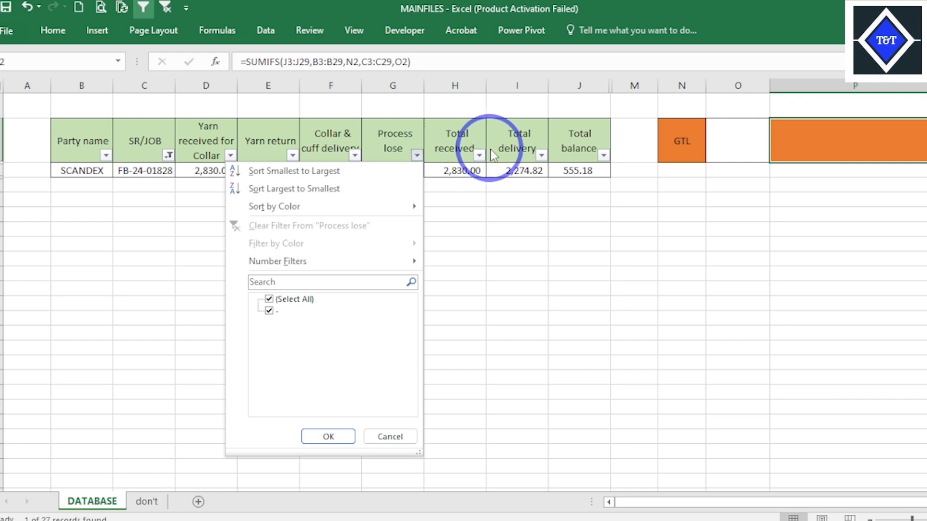
left_click(491, 149)
left_click(417, 155)
left_click(166, 10)
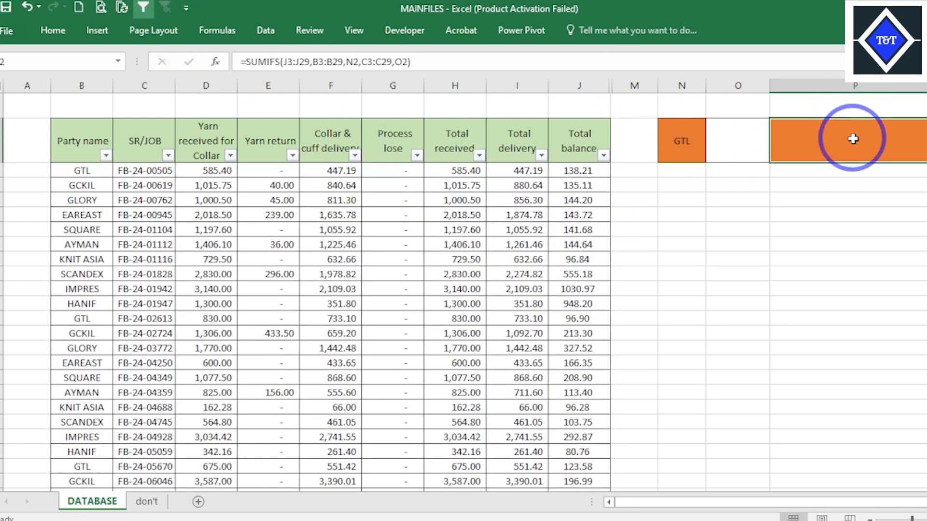
- Delete the SUMIFS formula from cell P2 and remove the empty SR/JOB criterion column O
key("Delete")
left_click(749, 86)
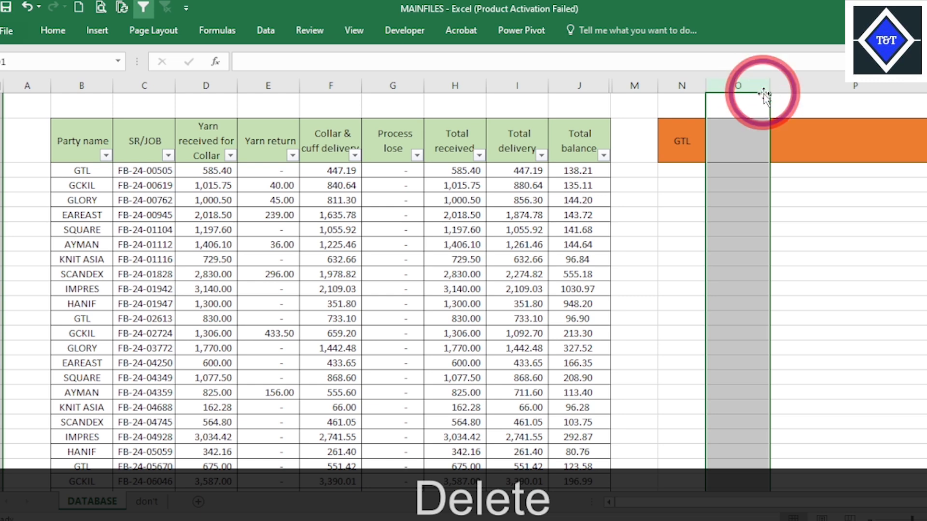
key("ctrl+KP_Subtract")
left_click(783, 141)
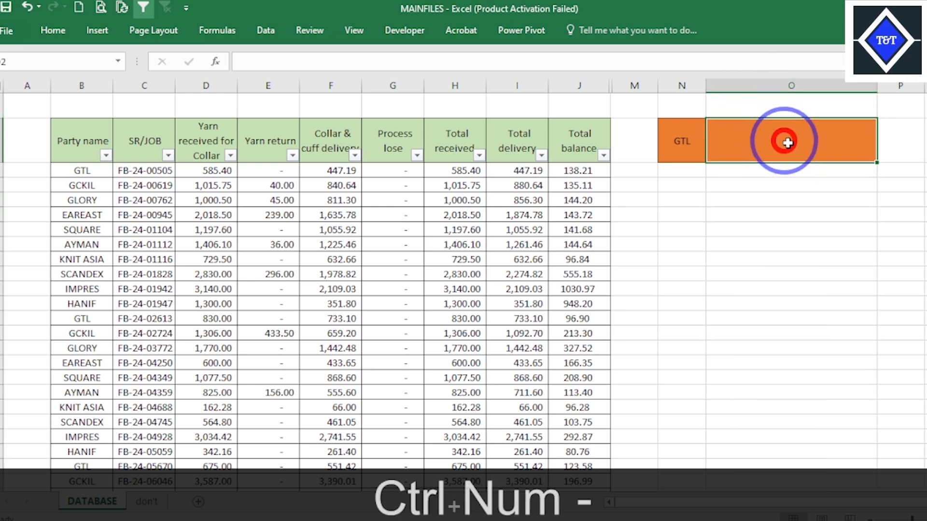
type("=SU")
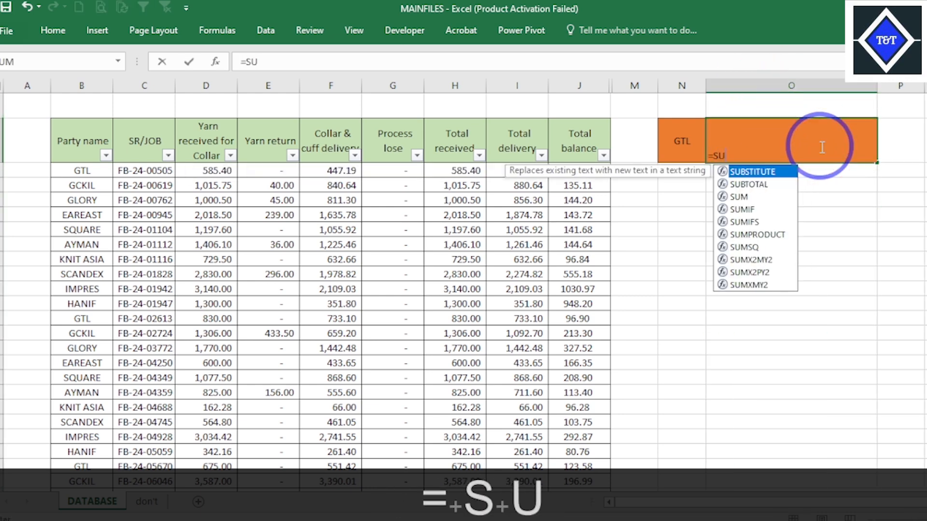
key("BackSpace")
key("BackSpace")
key("BackSpace")
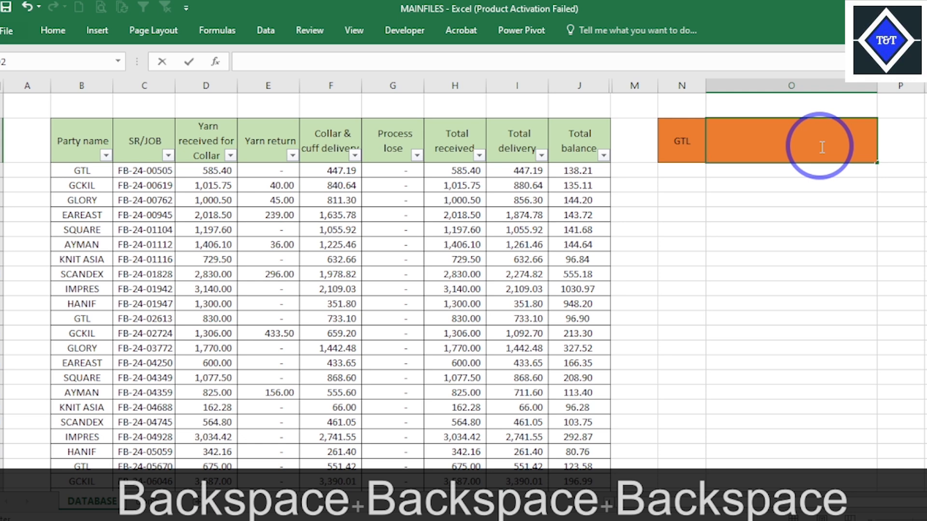
key("Escape")
- Start a SUMIFS formula in cell O2 with the total balances J3:J29 as the sum range
left_click(821, 147)
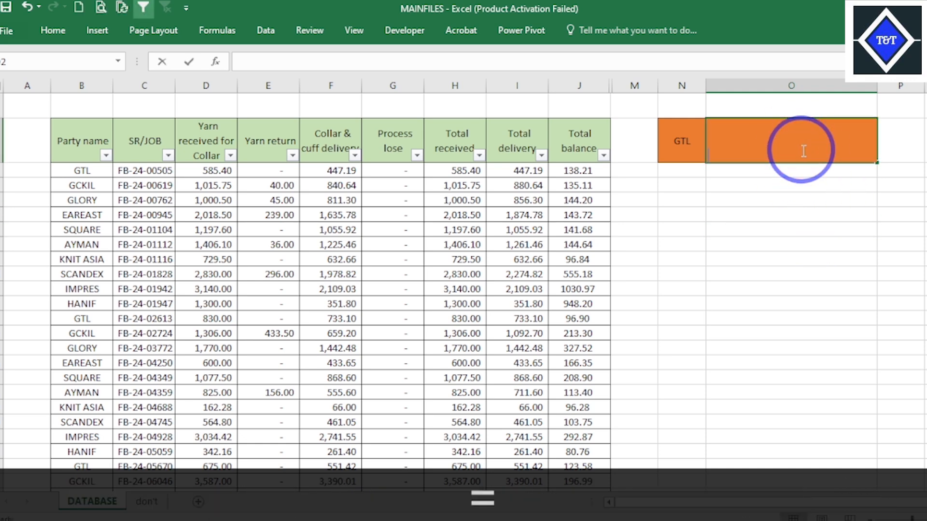
type("=SU")
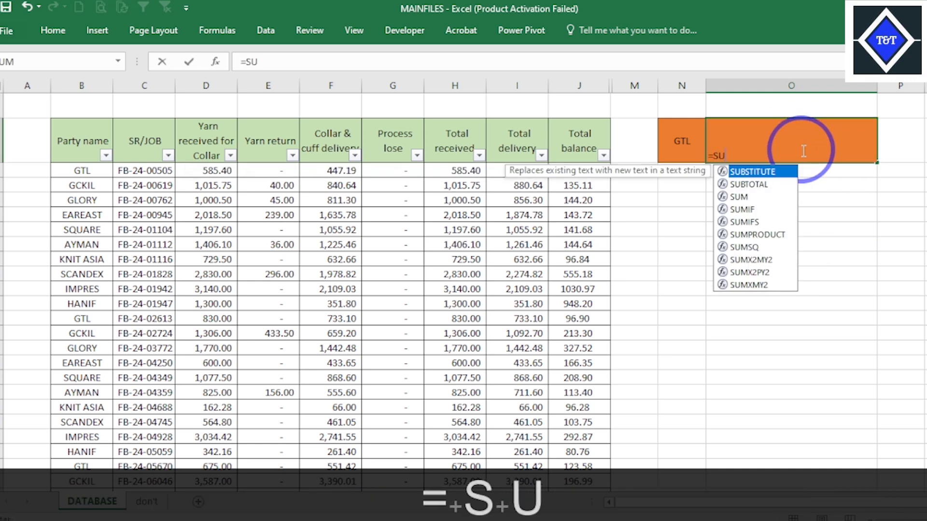
key("Down")
key("Down")
key("Down")
key("Down")
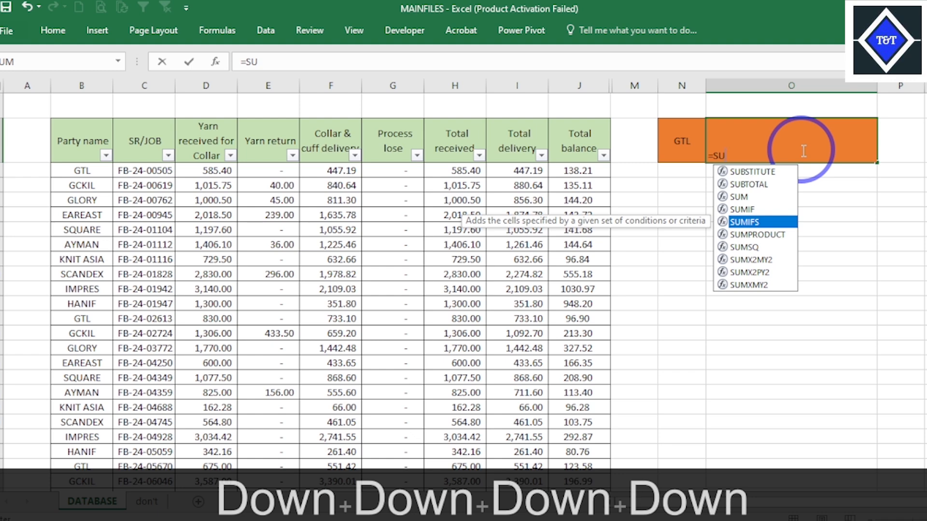
key("Tab")
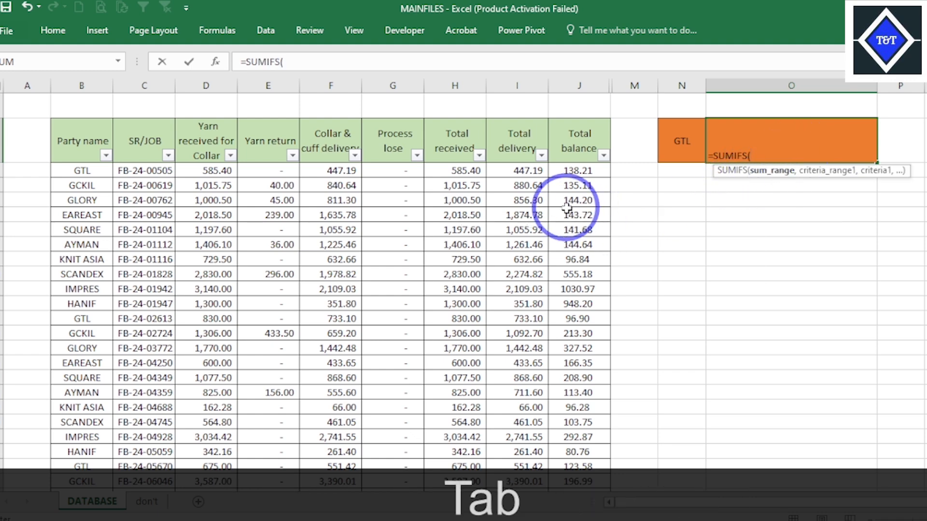
left_click_drag(580, 170, 581, 453)
type(",")
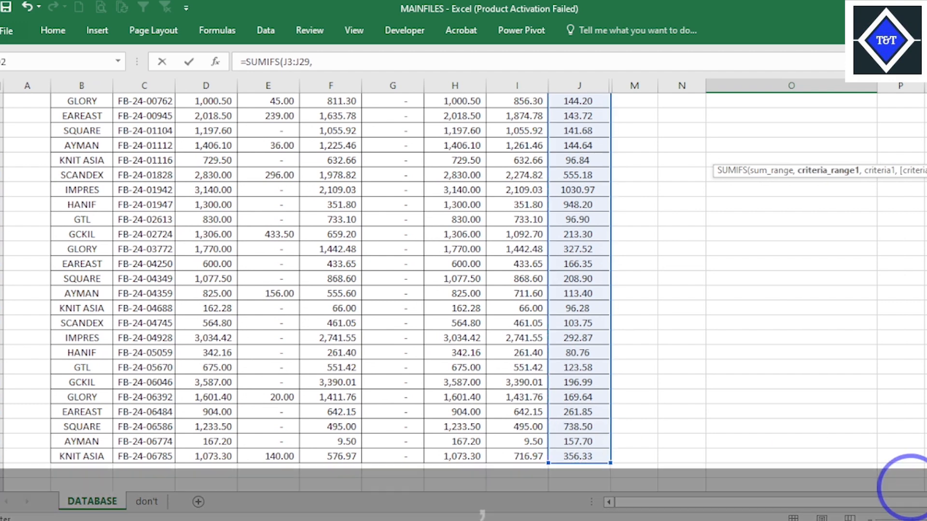
scroll(463, 280, "up", 2)
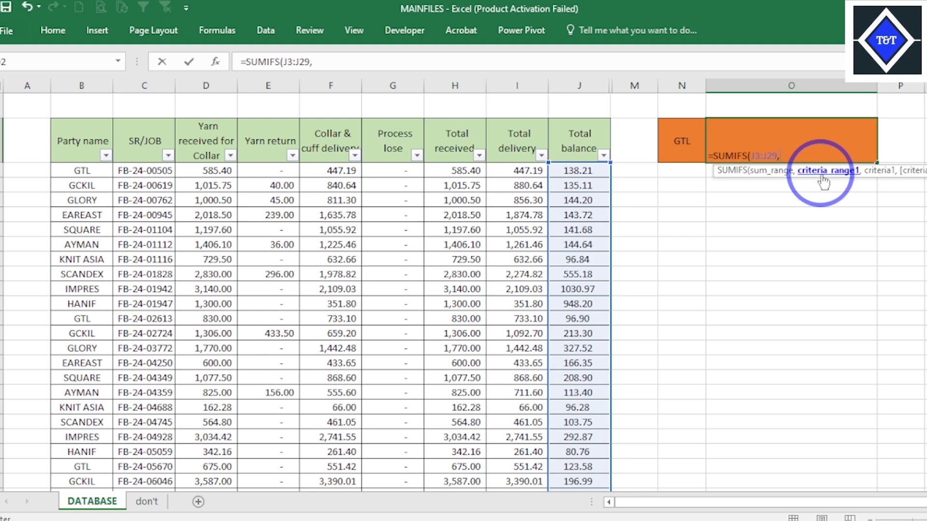
- Complete the SUMIFS formula in O2 with party names B3:B29 as criteria range and N2 as the criterion
left_click_drag(83, 170, 107, 454)
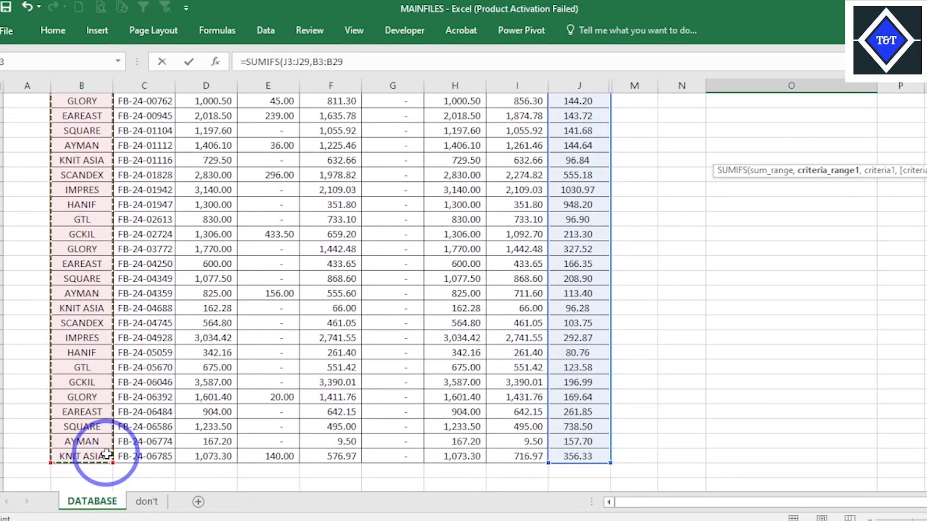
type(",")
left_click_drag(926, 431, 926, 411)
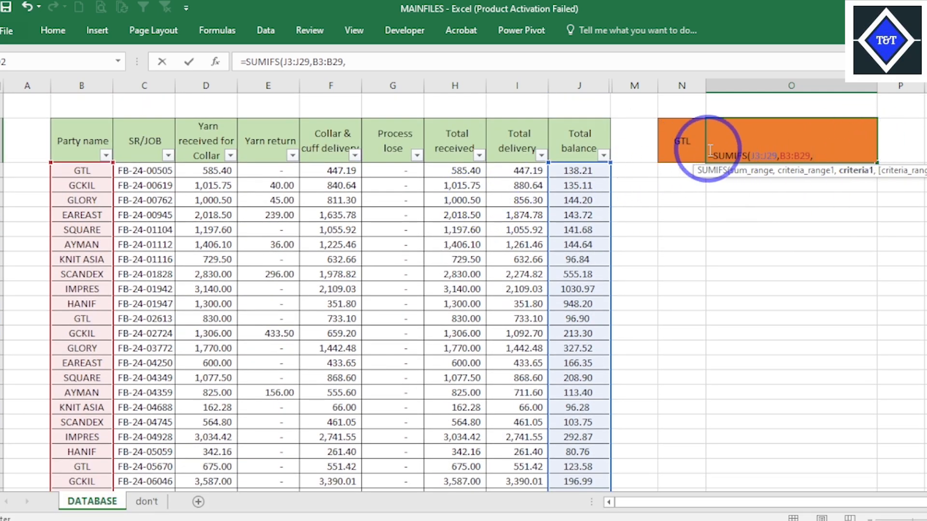
type(")")
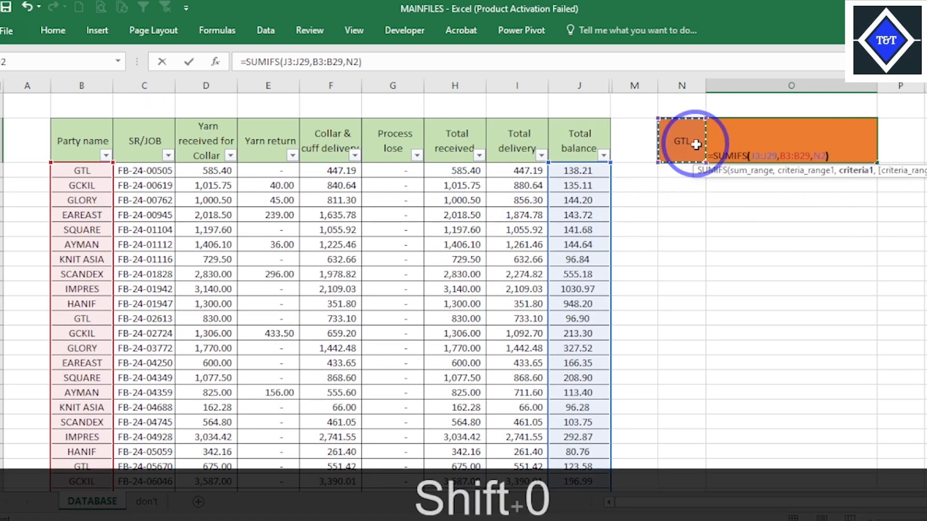
key("Return")
left_click(809, 151)
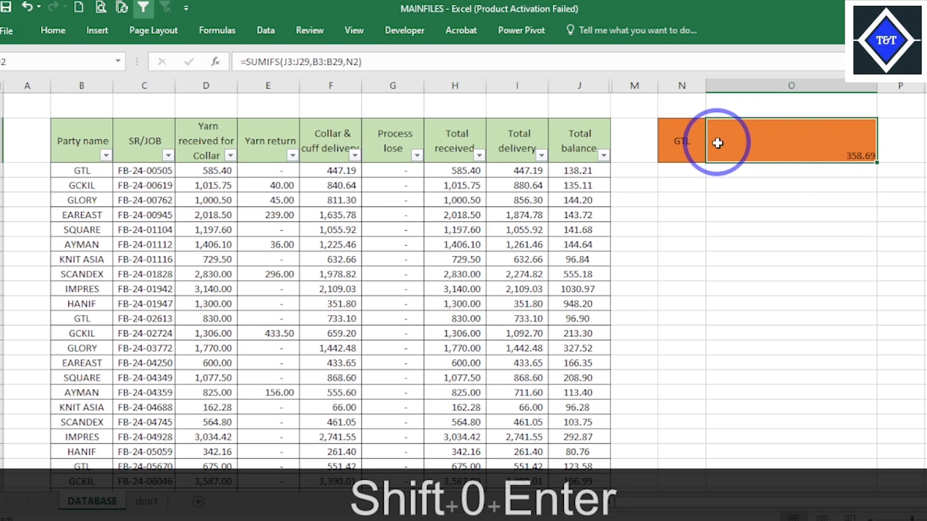
- Align the lookup cells N2:O2 vertically to the middle and turn off their horizontal centring
left_click_drag(716, 141, 782, 153)
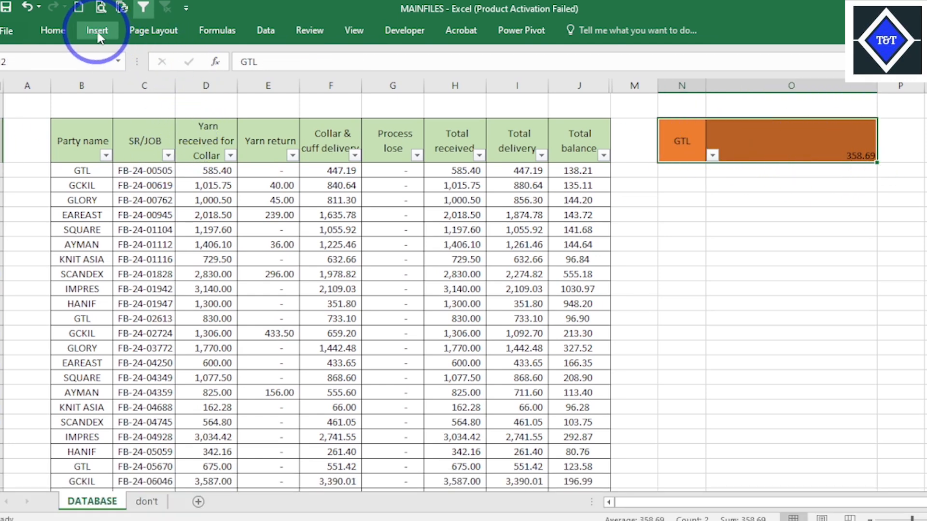
left_click(53, 30)
left_click(281, 58)
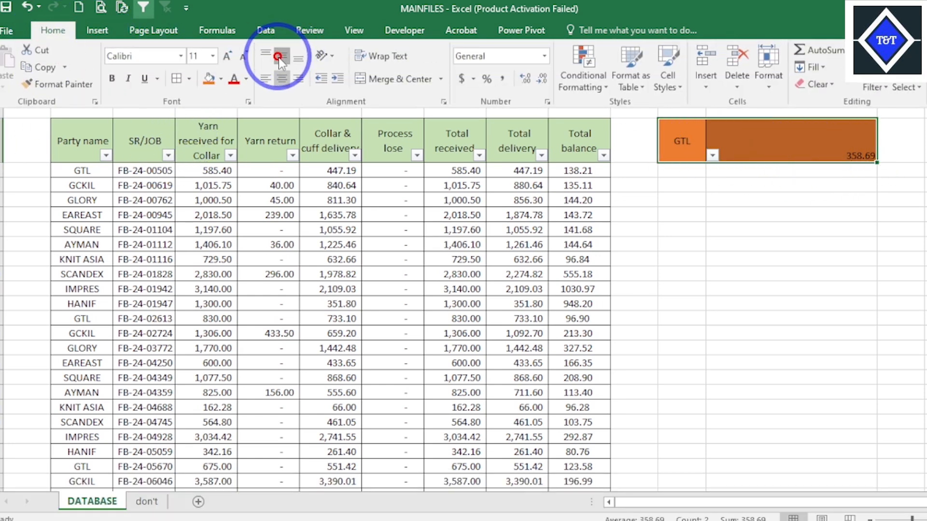
left_click(283, 57)
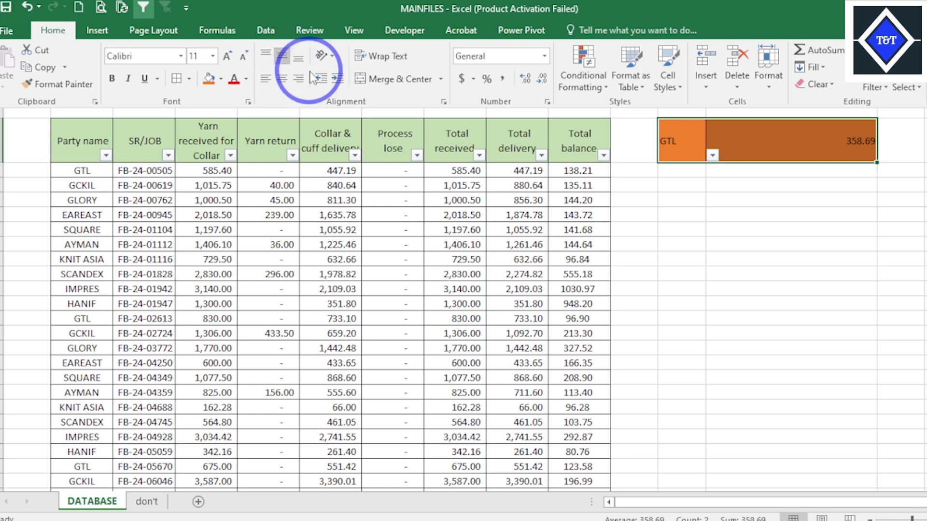
- Test the party total by choosing KNIT ASIA, SCANDEX and finally GLORY as the party in N2
left_click(714, 156)
left_click(714, 157)
left_click(678, 226)
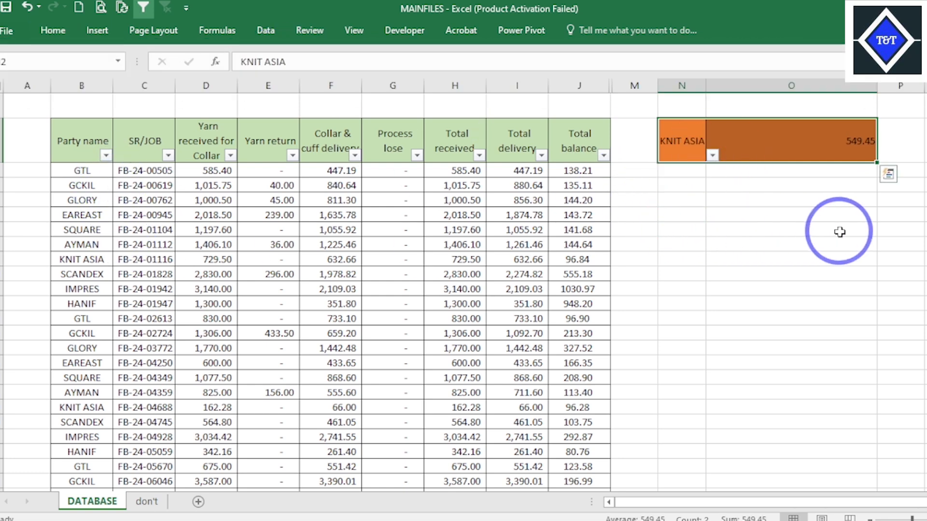
left_click(713, 155)
left_click(678, 218)
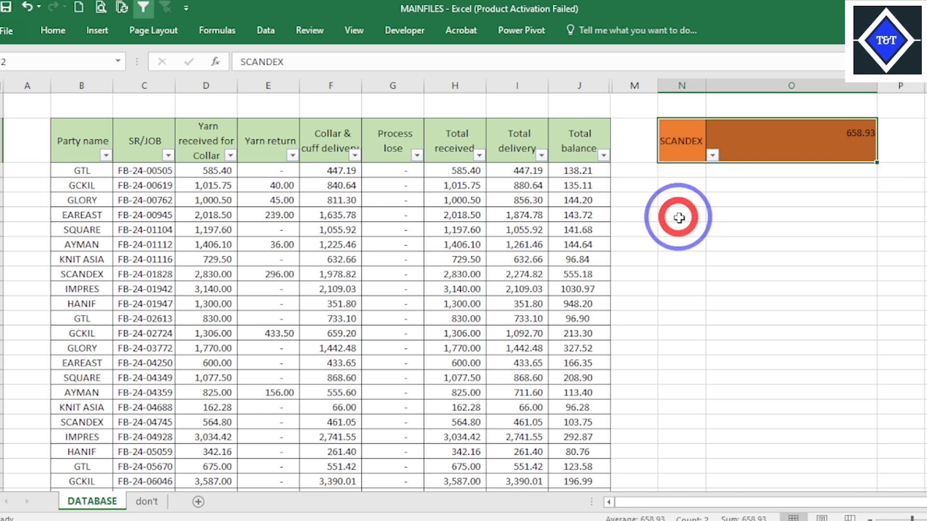
left_click(713, 155)
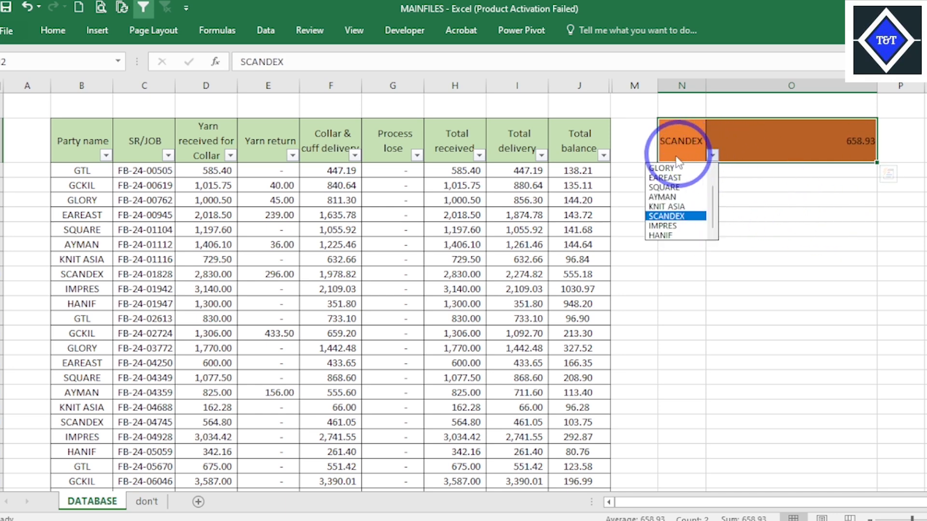
left_click(669, 168)
left_click(464, 243)
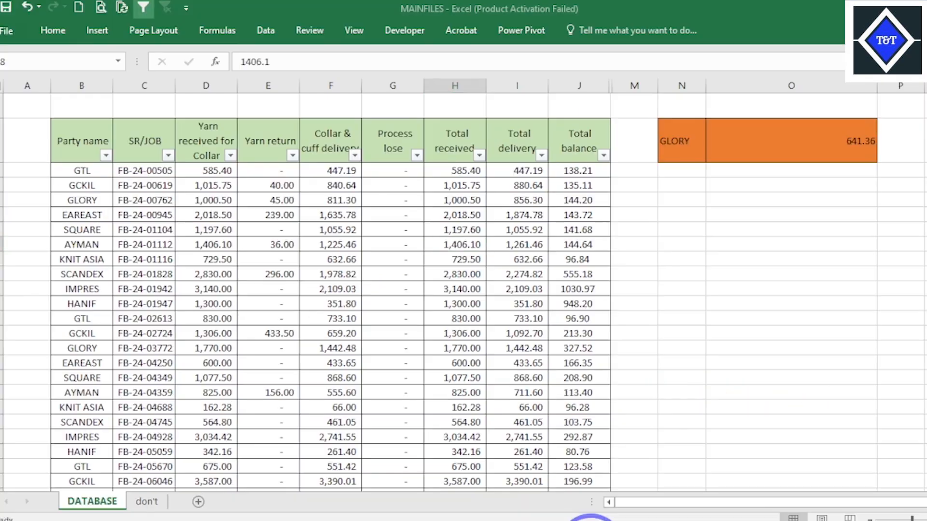
left_click(531, 334)
left_click(531, 289)
left_click(321, 275)
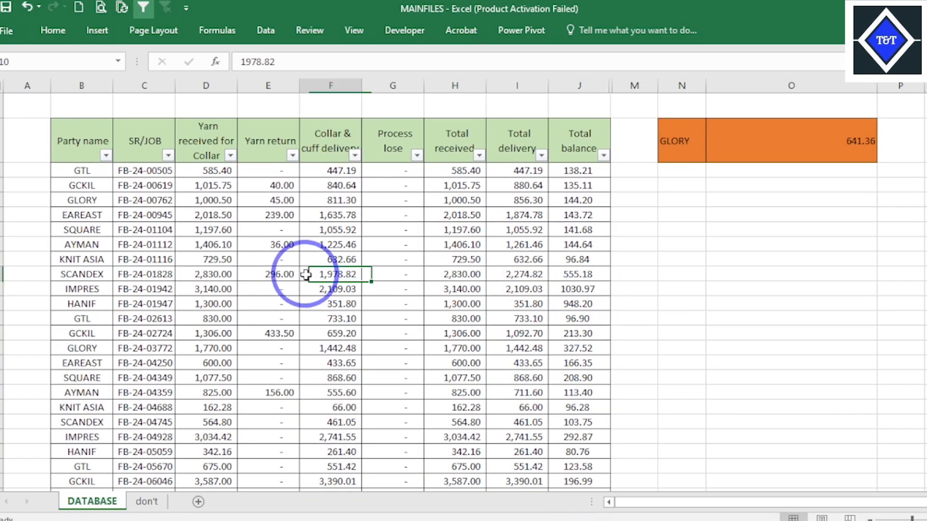
left_click(533, 302)
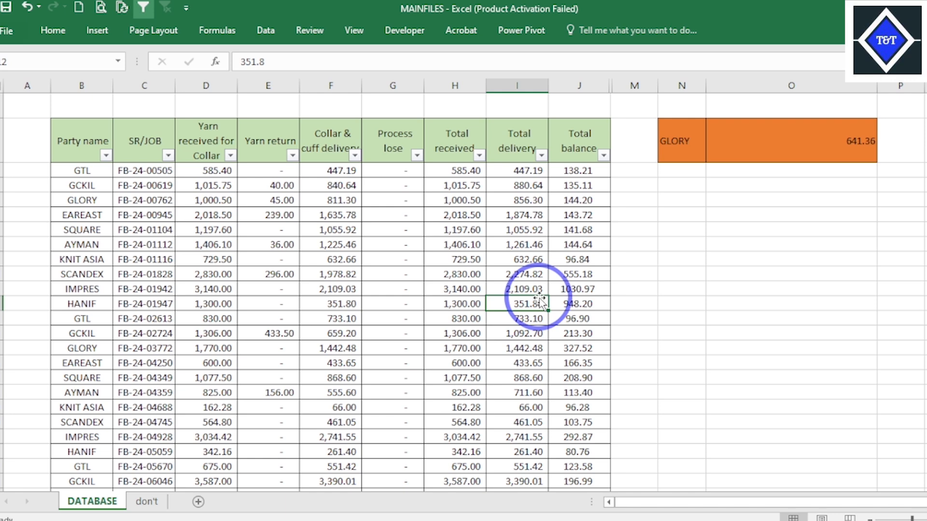